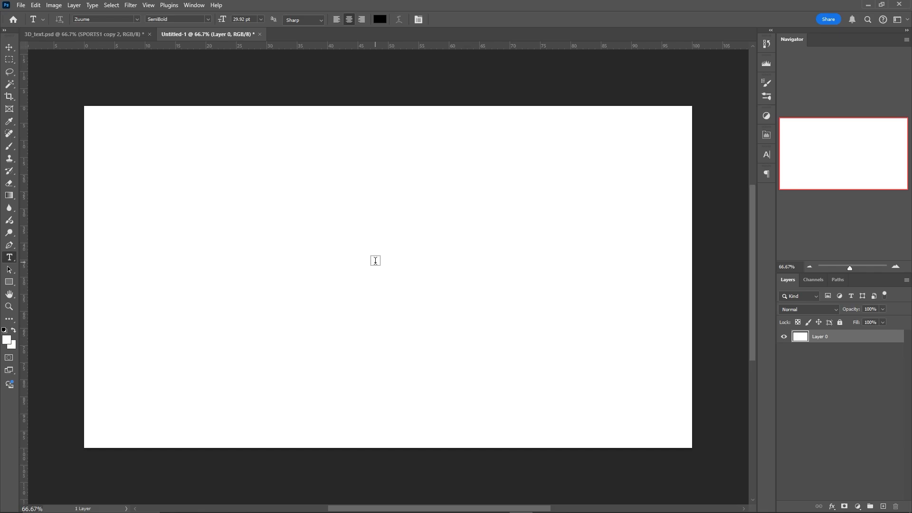
# Add the text SPORTS and enlarge it to span a bit more than half of the canvas width
pyautogui.click(308, 265)
pyautogui.write('SPORTS')
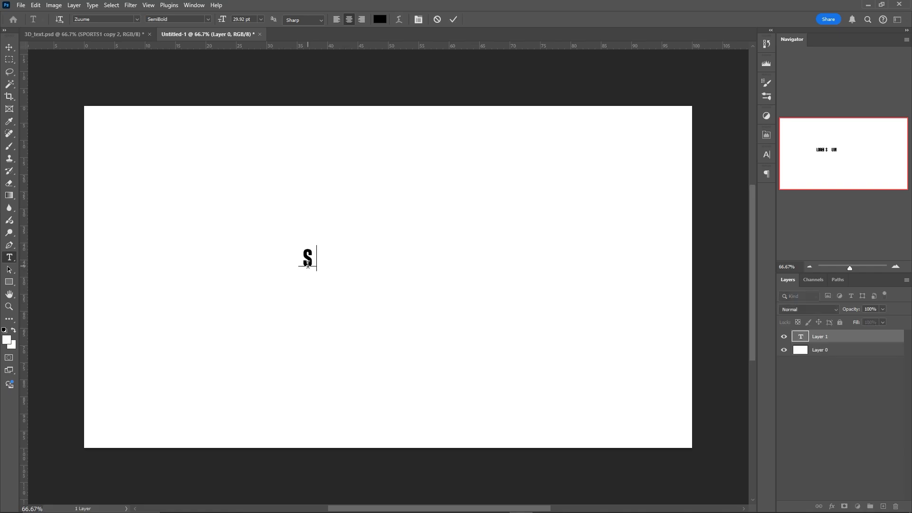
pyautogui.click(452, 22)
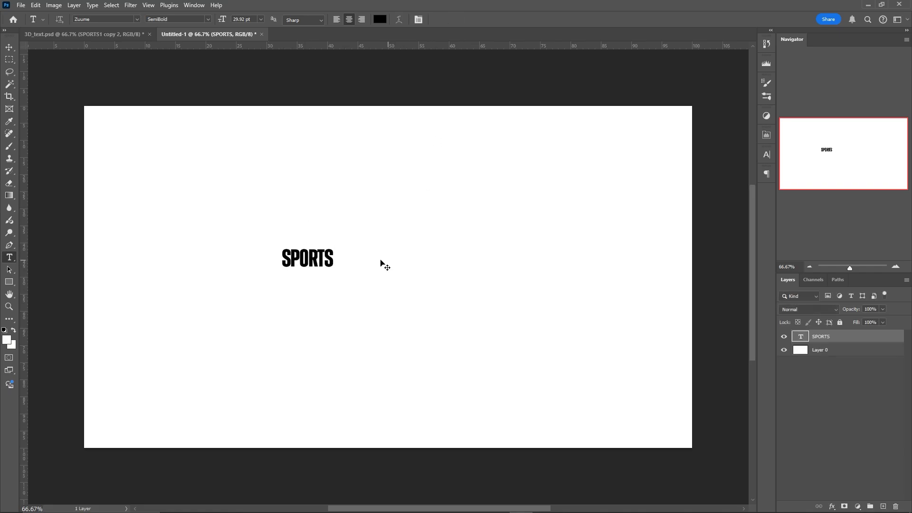
pyautogui.hotkey('ctrl', 't')
pyautogui.moveTo(336, 248); pyautogui.dragTo(513, 195)
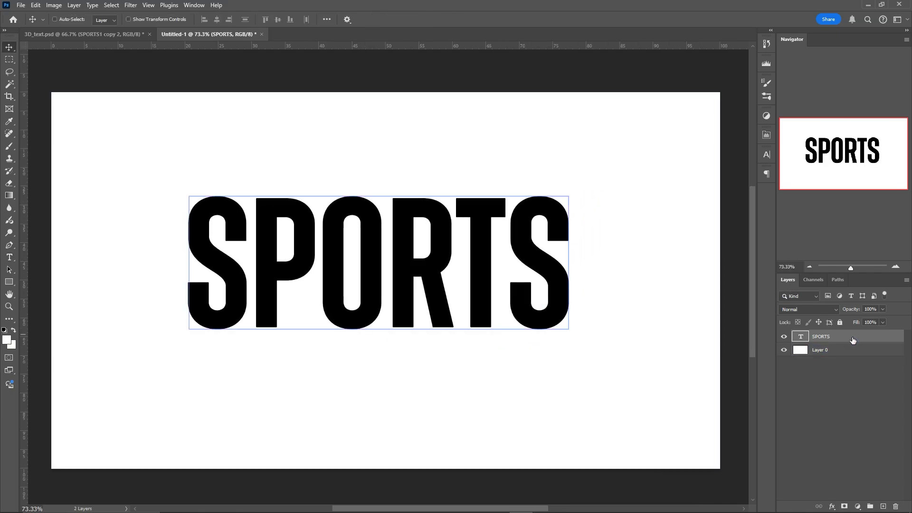
# Rasterize the SPORTS text and apply a perspective transform that slightly narrows its upper edge
pyautogui.rightClick(852, 341)
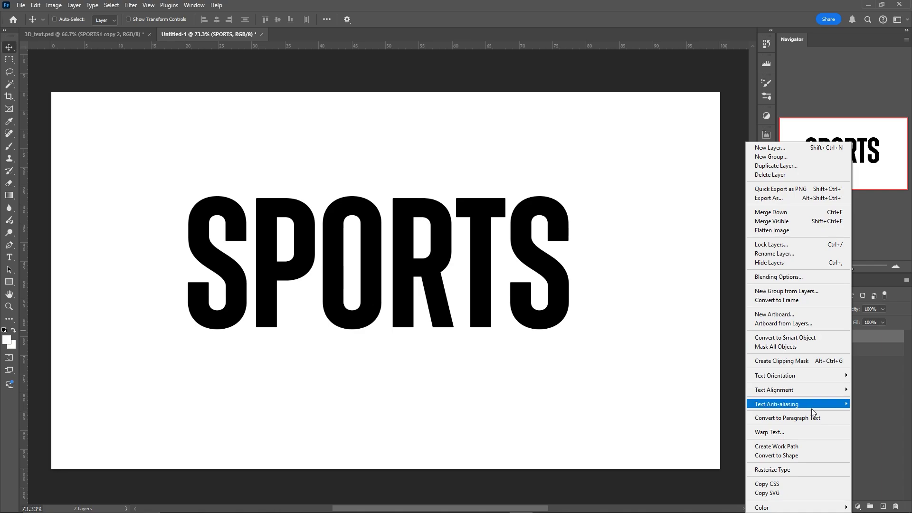
pyautogui.click(803, 470)
pyautogui.hotkey('ctrl', 't')
pyautogui.rightClick(497, 270)
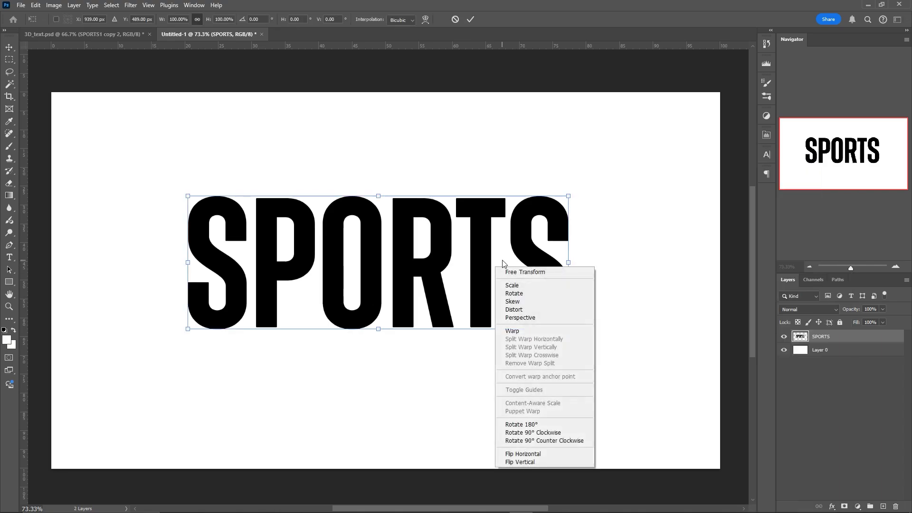
pyautogui.click(535, 318)
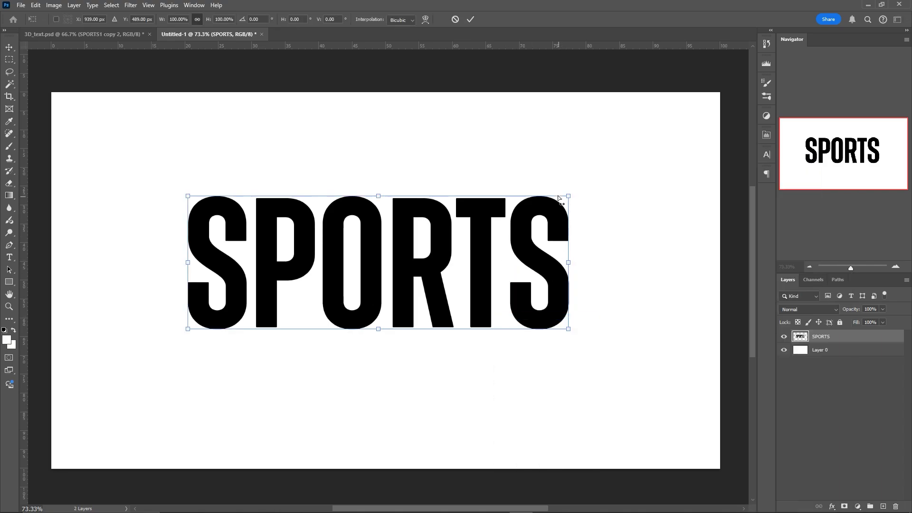
pyautogui.moveTo(568, 197); pyautogui.dragTo(553, 197)
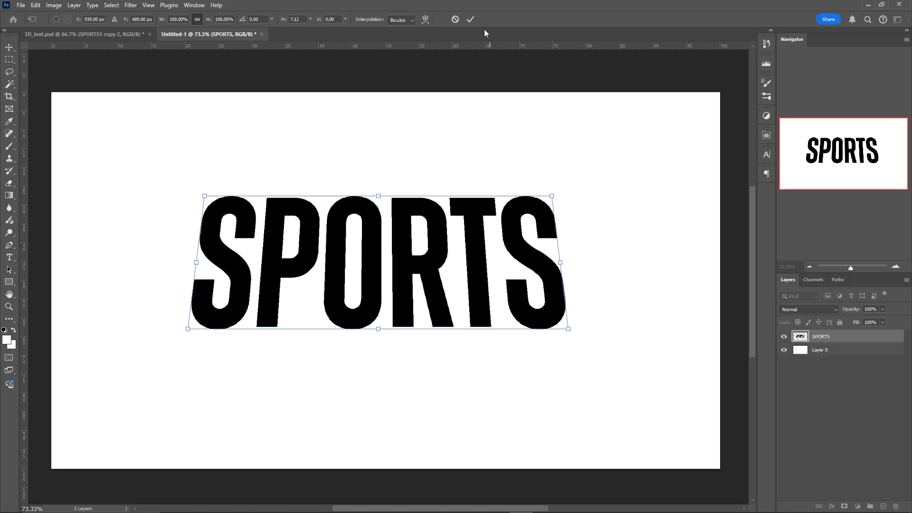
pyautogui.click(471, 19)
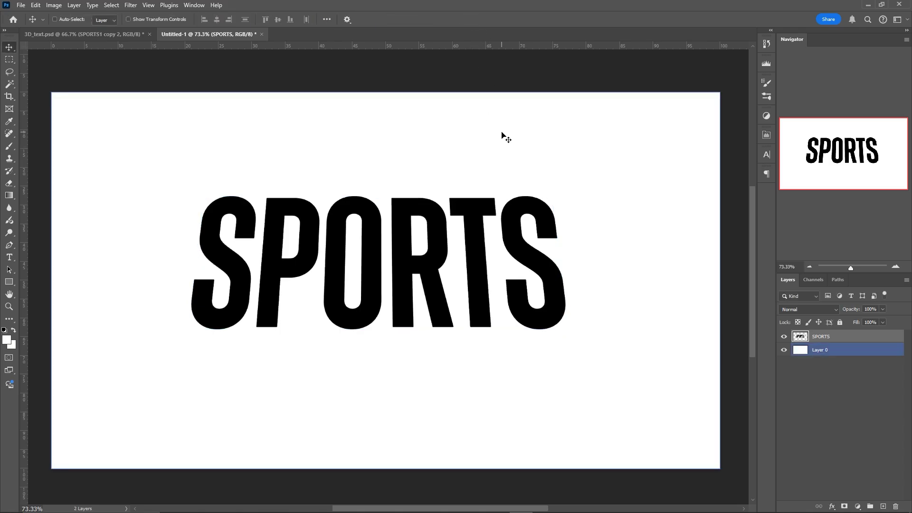
# Apply a linear gradient overlay to the SPORTS layer using the Purple preset, reversed so the lighter purple is on top
pyautogui.doubleClick(864, 338)
pyautogui.click(532, 376)
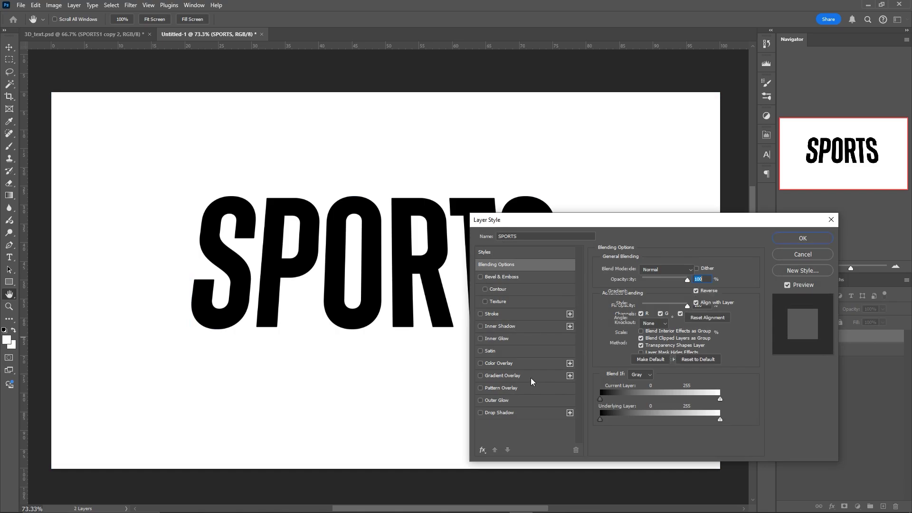
pyautogui.click(657, 291)
pyautogui.scroll(-8, 655, 300)
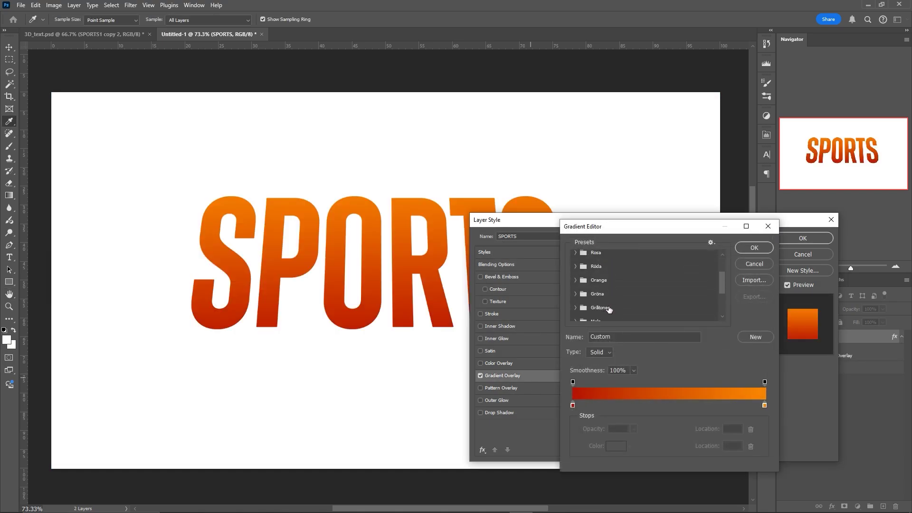
pyautogui.click(640, 317)
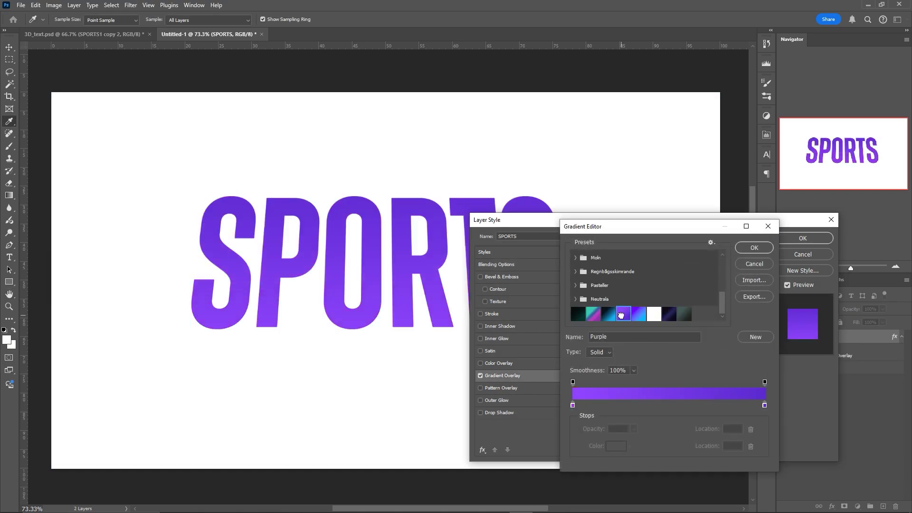
pyautogui.press('Return')
pyautogui.moveTo(640, 317); pyautogui.dragTo(638, 296)
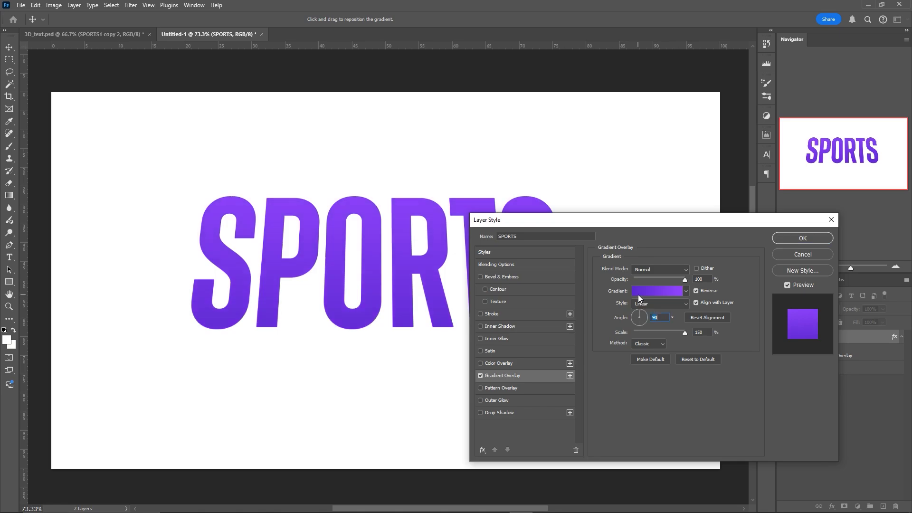
pyautogui.press('Return')
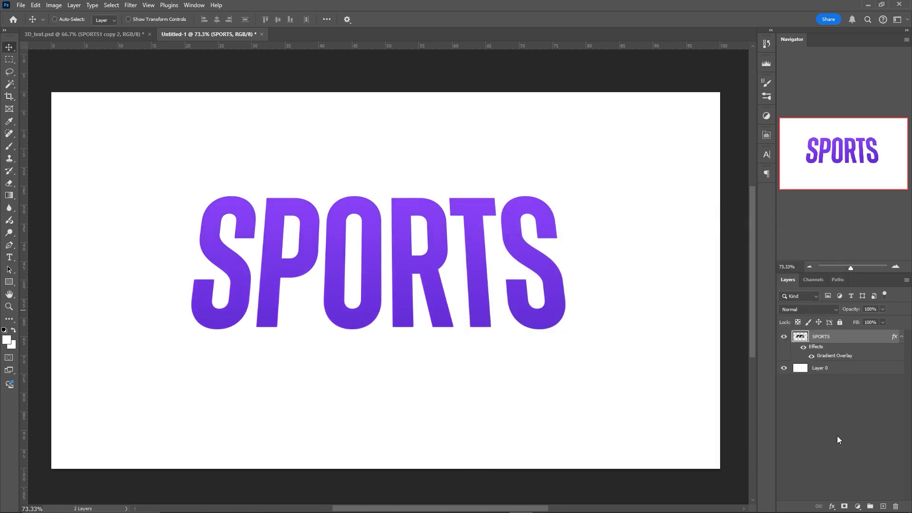
# Duplicate the SPORTS layer, load the copy's letter shapes as a selection and contract it by 7 pixels
pyautogui.hotkey('ctrl', 'j')
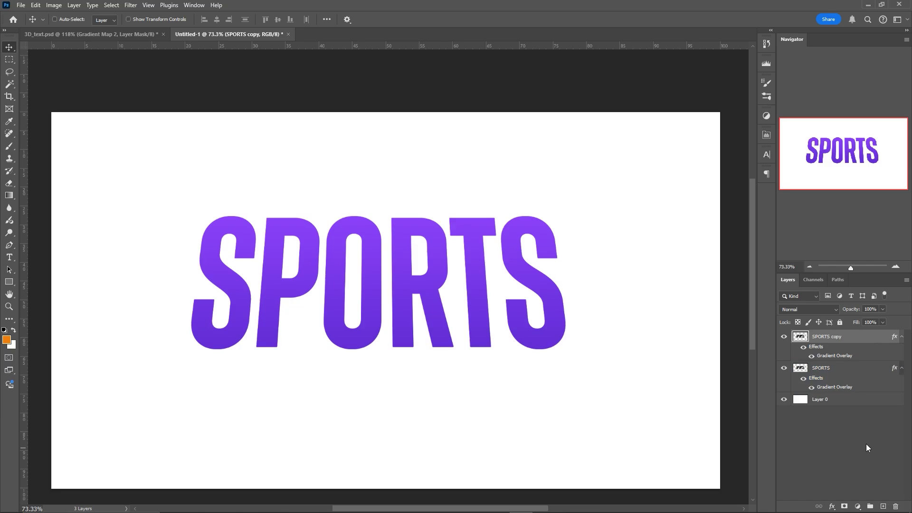
pyautogui.keyDown('ctrl'); pyautogui.click(803, 338); pyautogui.keyUp('ctrl')
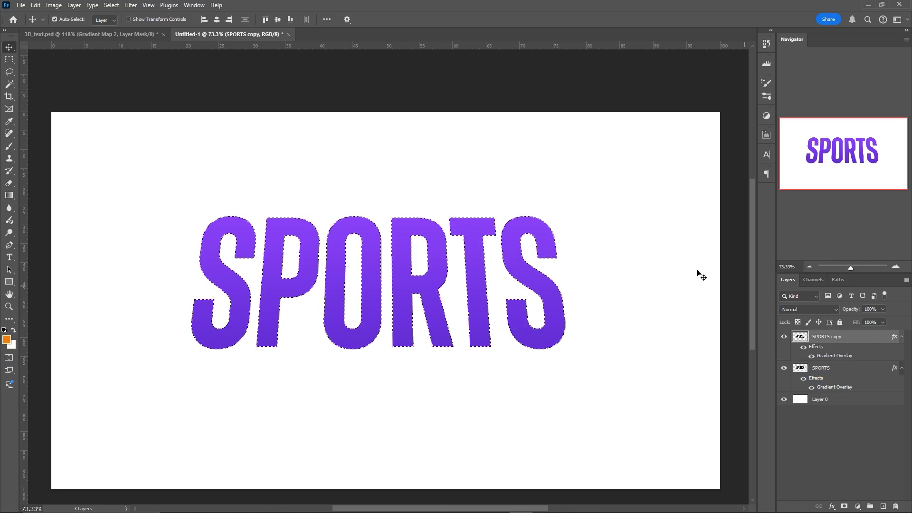
pyautogui.click(111, 5)
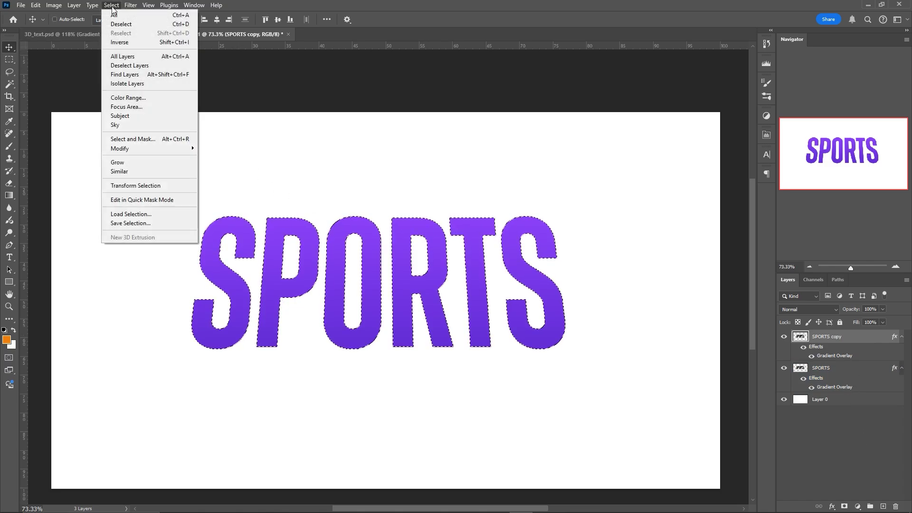
pyautogui.moveTo(184, 147)
pyautogui.click(214, 175)
pyautogui.write('7')
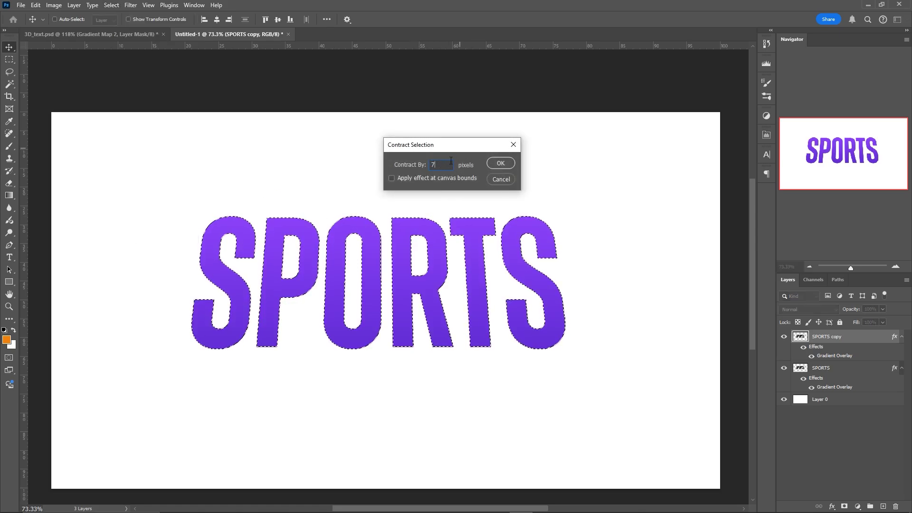
pyautogui.click(506, 164)
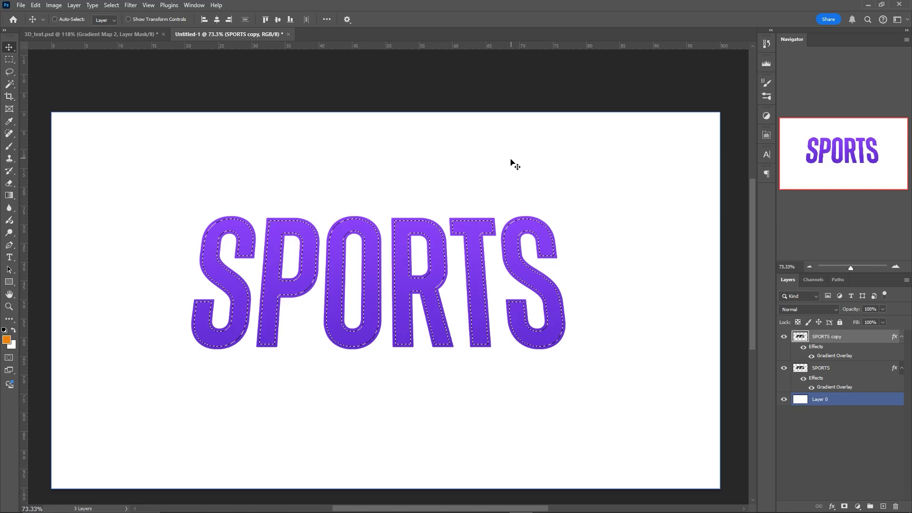
# Mask the SPORTS copy layer with the contracted selection and invert the mask to keep only the letter outlines
pyautogui.scroll(2, 394, 316)
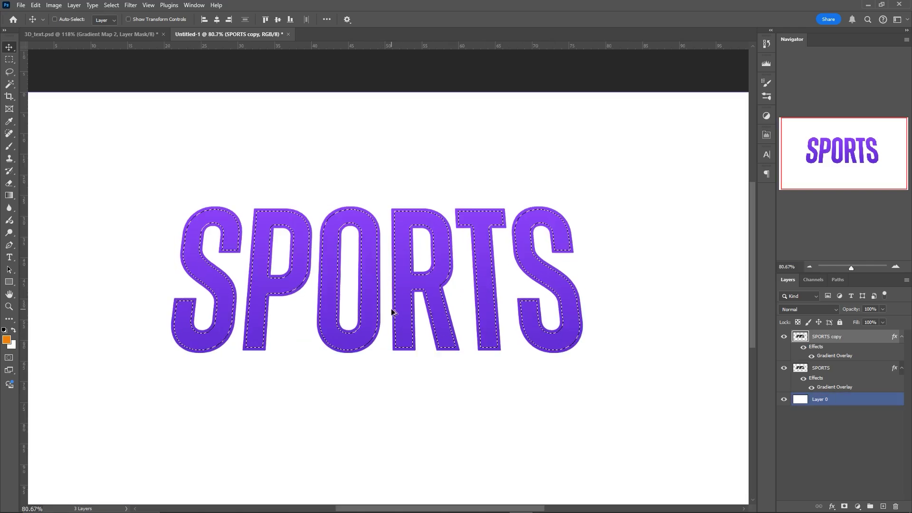
pyautogui.click(844, 506)
pyautogui.hotkey('ctrl', 'i')
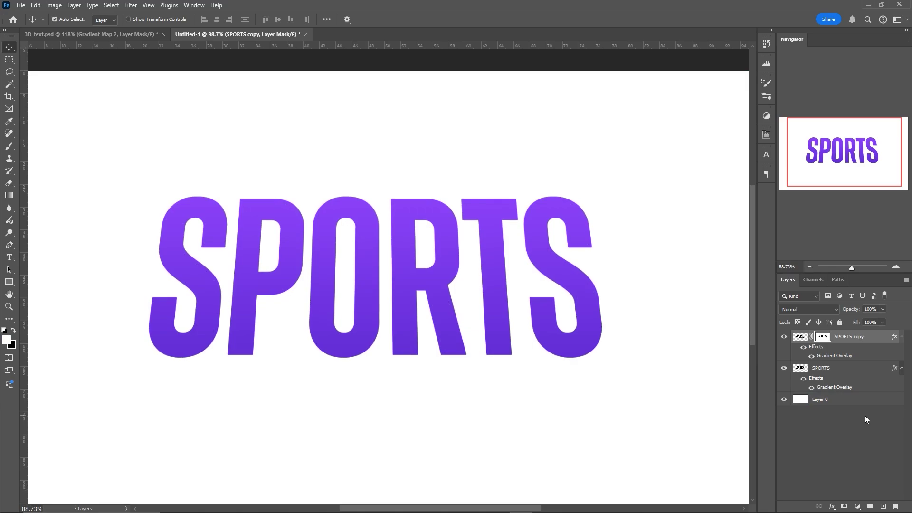
# Replace the SPORTS copy's gradient overlay with an orange color overlay, ef820e, at 100% opacity
pyautogui.doubleClick(882, 342)
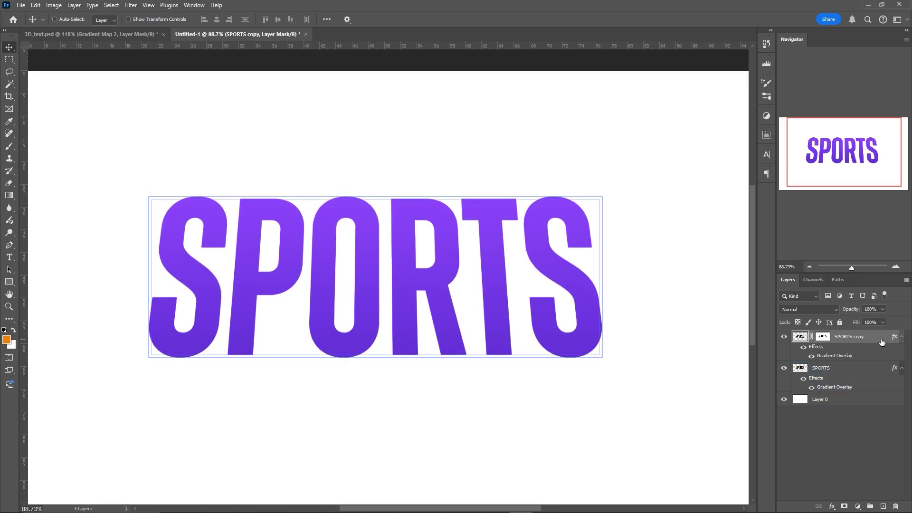
pyautogui.click(514, 299)
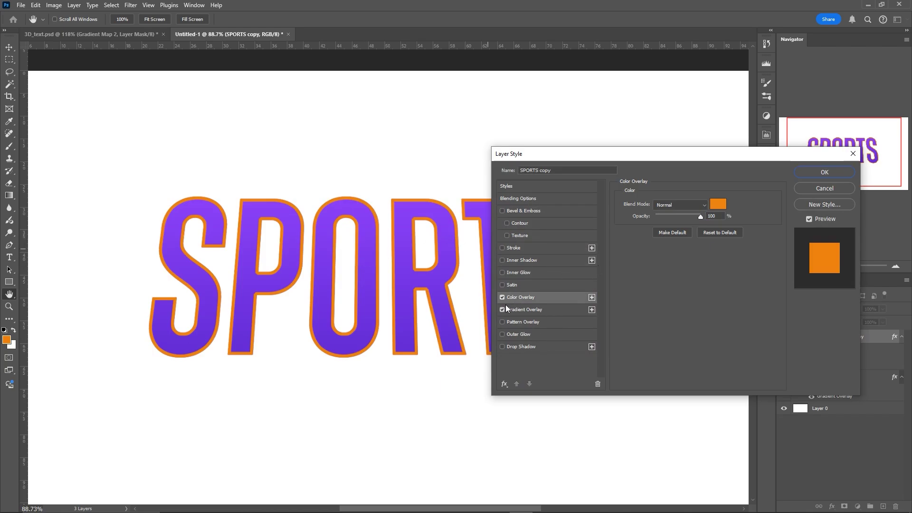
pyautogui.click(717, 203)
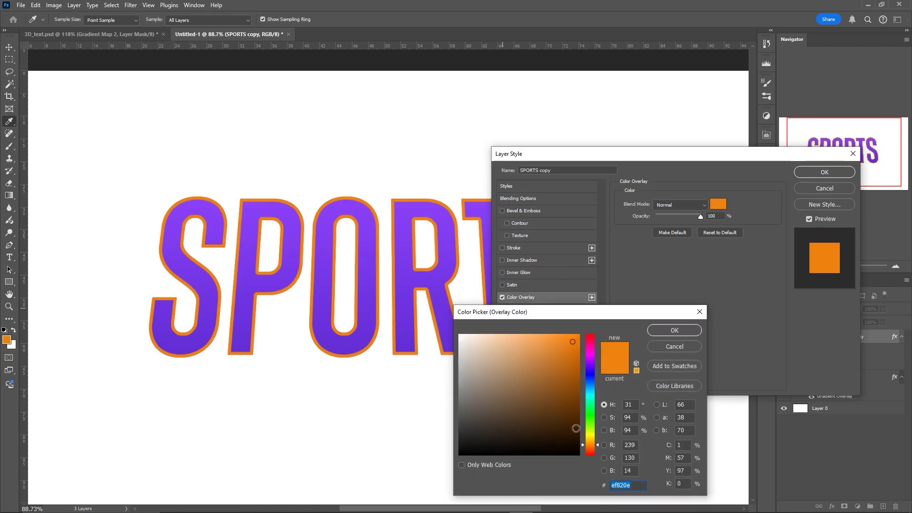
pyautogui.click(687, 330)
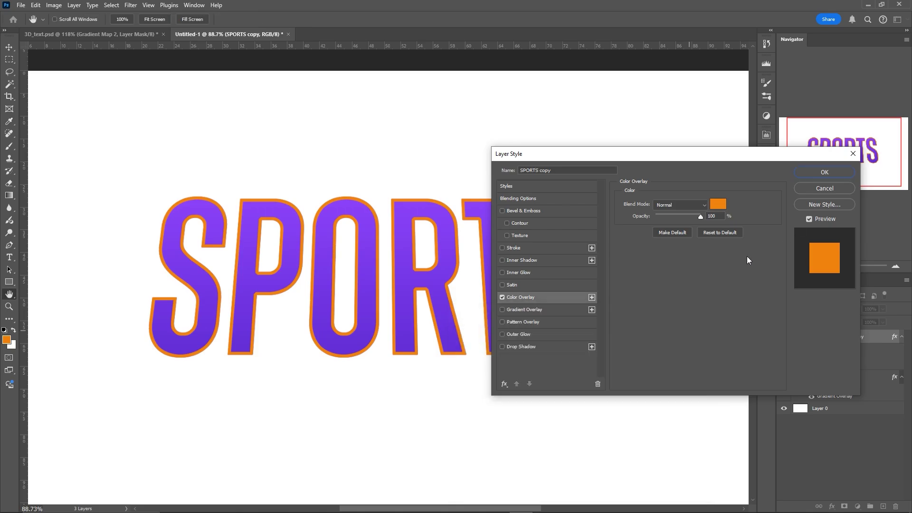
# Add a smooth Inner Bevel with 1000% depth and a small size to the orange outline, and rasterize its layer style
pyautogui.click(540, 212)
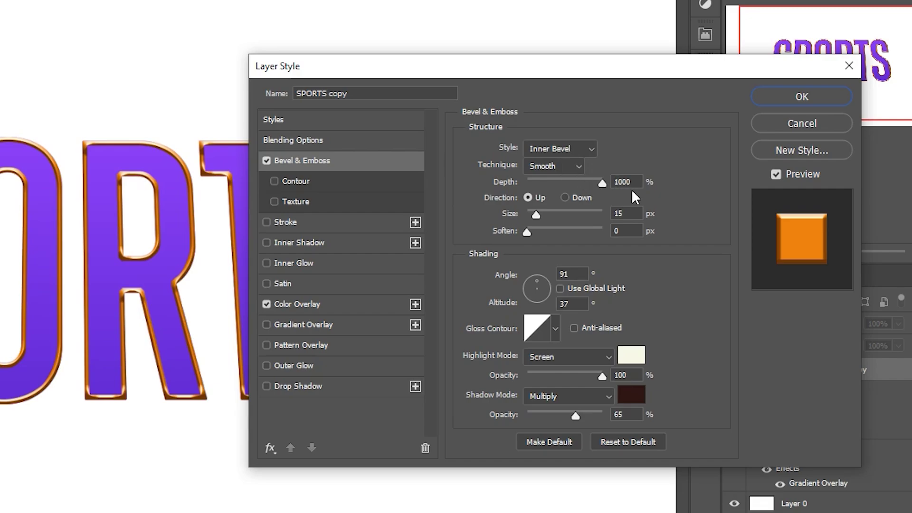
pyautogui.moveTo(537, 215); pyautogui.dragTo(532, 215)
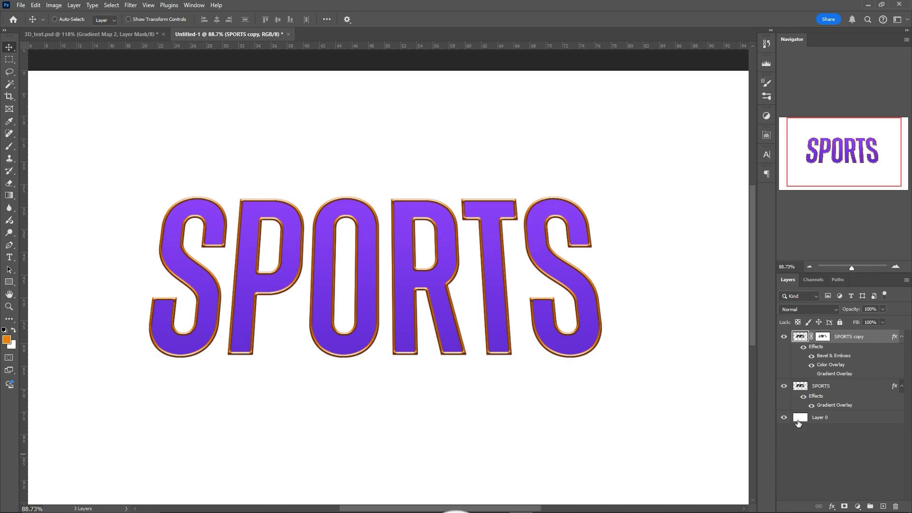
pyautogui.rightClick(876, 340)
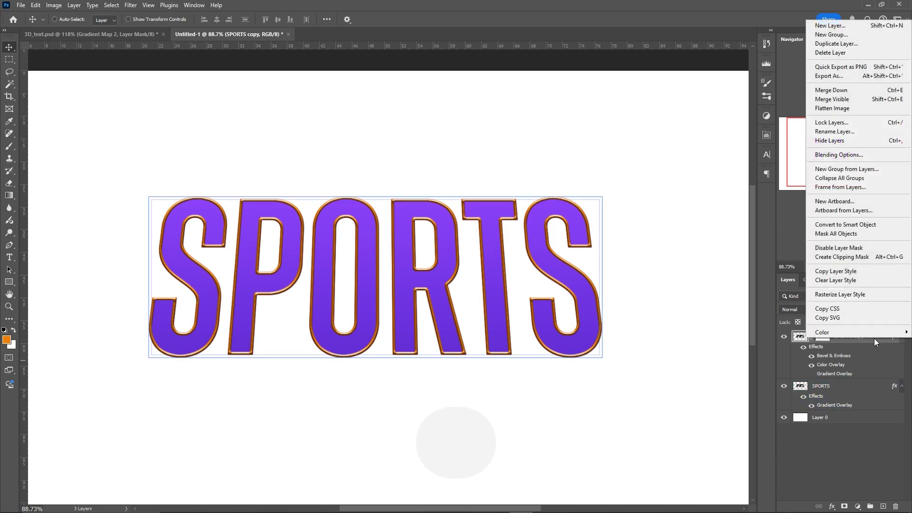
pyautogui.click(844, 293)
# Add a Gradient Map adjustment above the SPORTS copy layer and clip it to that layer
pyautogui.click(857, 506)
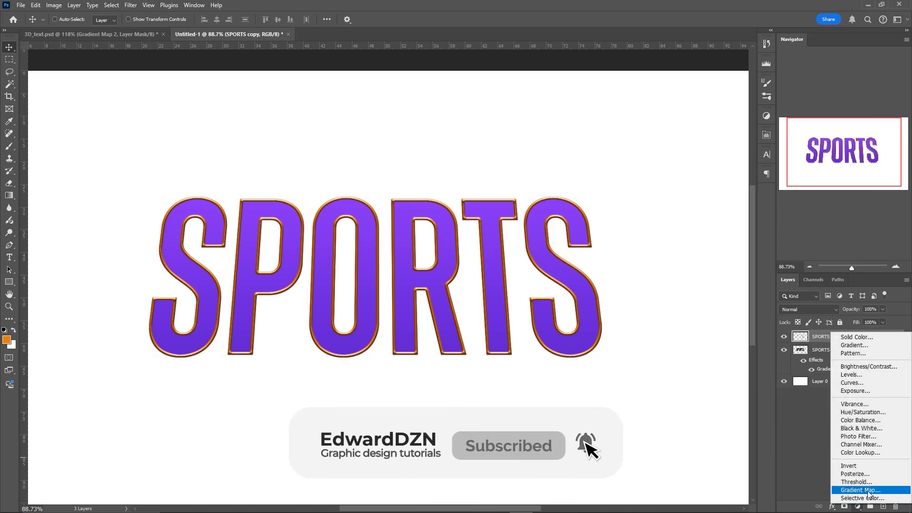
pyautogui.click(861, 490)
pyautogui.rightClick(855, 336)
pyautogui.click(866, 318)
# Set the gradient map's starting color stop to white and its ending stop to black
pyautogui.click(683, 166)
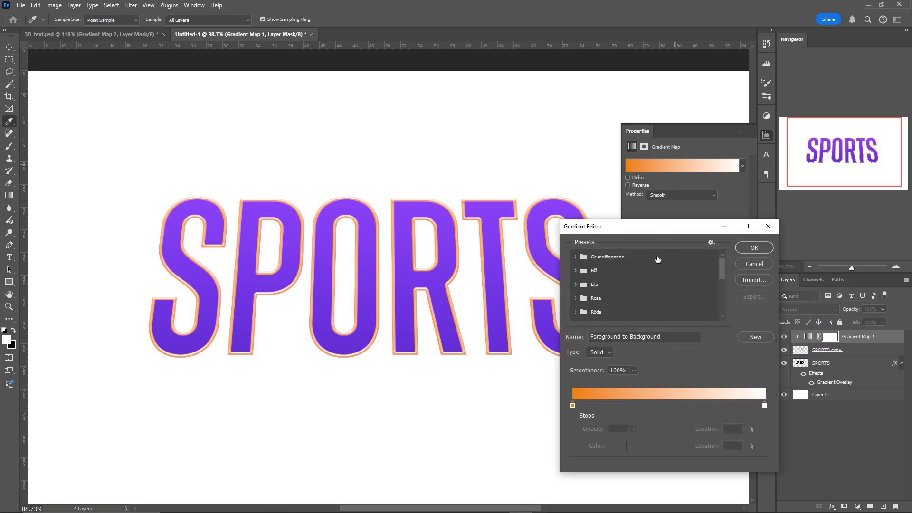
pyautogui.doubleClick(573, 404)
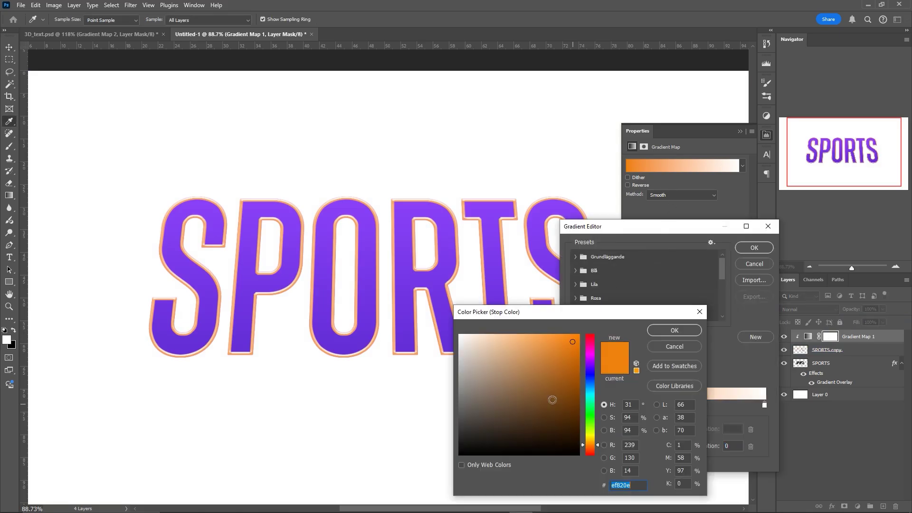
pyautogui.click(489, 328)
pyautogui.click(674, 328)
pyautogui.click(765, 405)
pyautogui.doubleClick(764, 405)
pyautogui.click(484, 453)
pyautogui.click(674, 329)
# Place a black stop before the gradient's middle and a white stop at about three quarters, alternating white, black, white and black
pyautogui.moveTo(764, 406)
pyautogui.mouseDown()
pyautogui.moveTo(620, 406)
pyautogui.moveTo(765, 406)
pyautogui.moveTo(750, 406)
pyautogui.mouseUp()
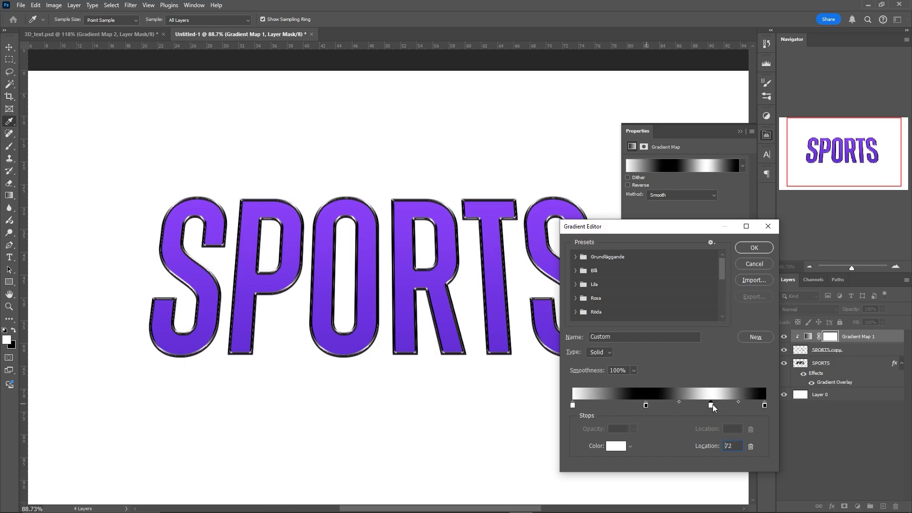
pyautogui.moveTo(713, 406); pyautogui.dragTo(719, 407)
pyautogui.click(646, 405)
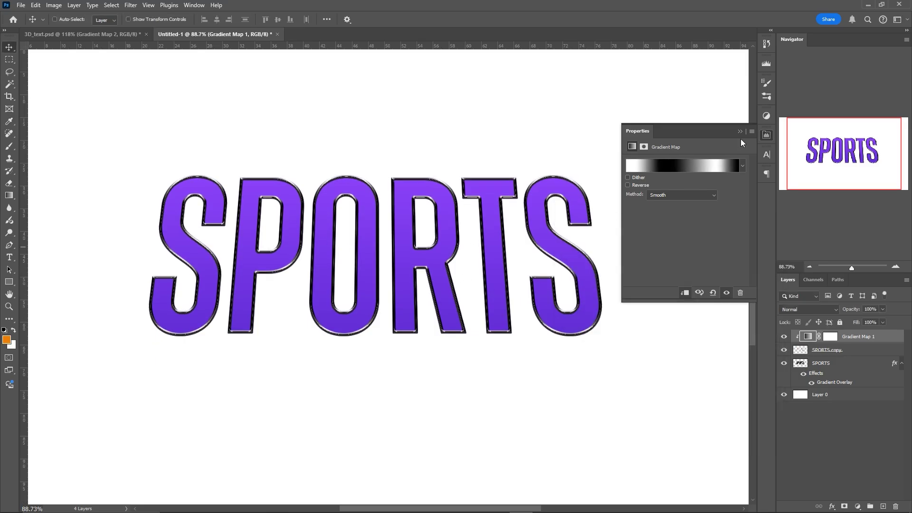
# Set the Gradient Map layer's blend mode to Pin Light
pyautogui.click(739, 131)
pyautogui.click(809, 309)
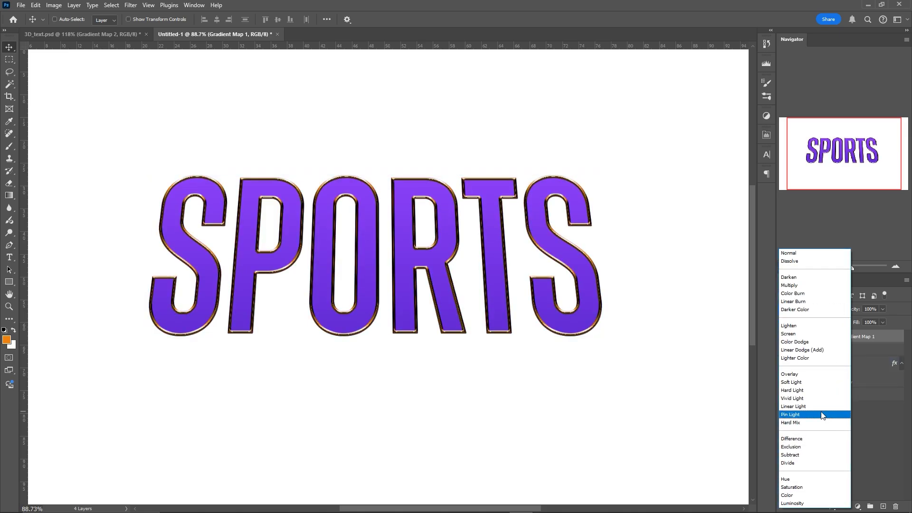
pyautogui.click(823, 416)
# Create a new empty layer above the Gradient Map and clip it to the outline layer
pyautogui.click(883, 507)
pyautogui.rightClick(862, 339)
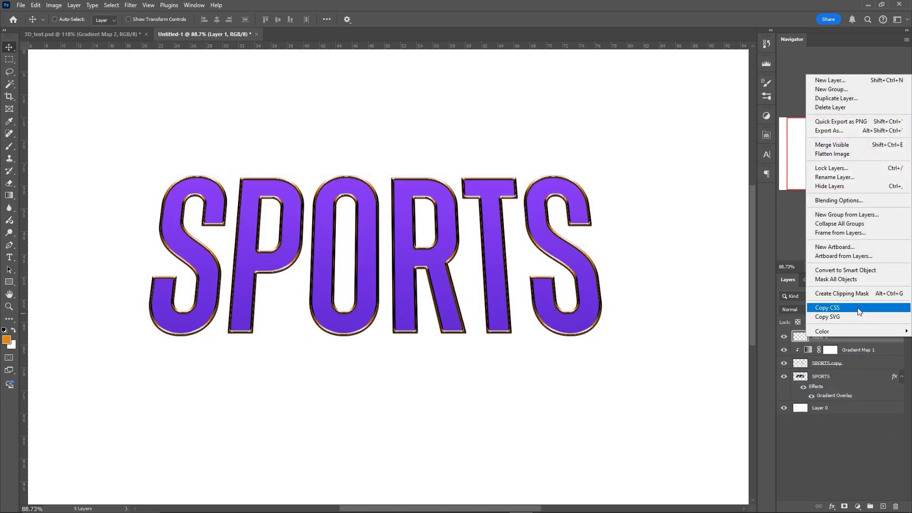
pyautogui.click(850, 293)
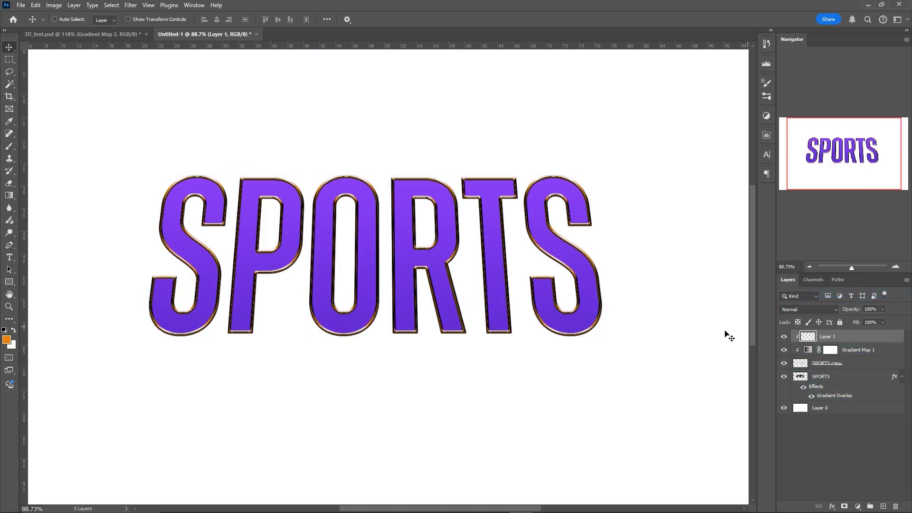
# Paint over the whole SPORTS outline with a large soft brush in orange ef820e on the clipped Layer 1
pyautogui.click(11, 145)
pyautogui.click(6, 340)
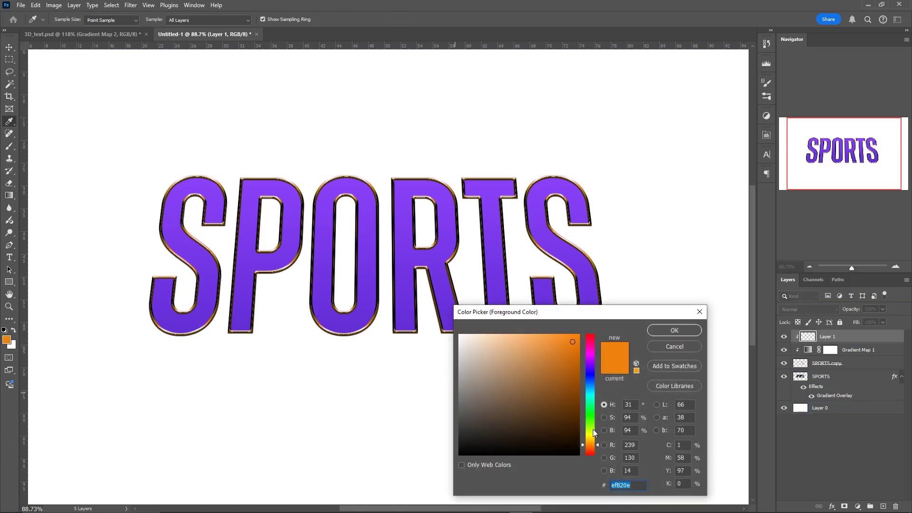
pyautogui.click(677, 330)
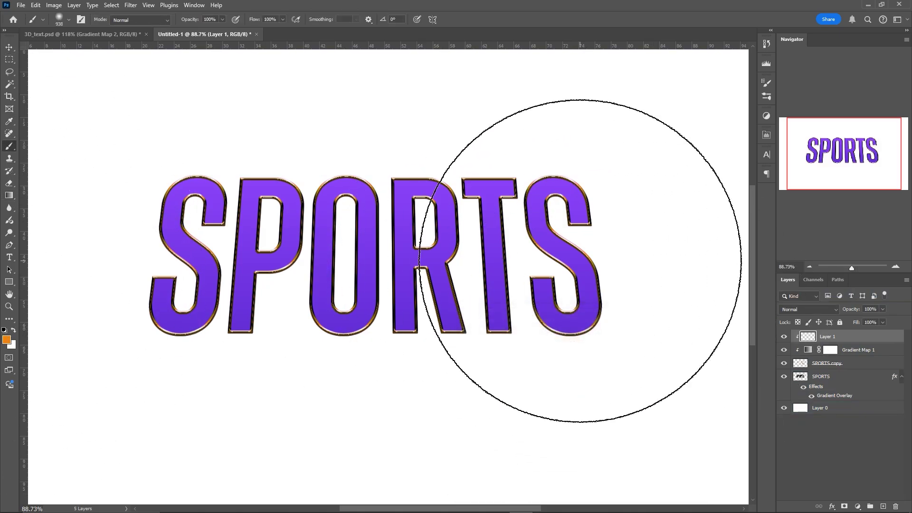
pyautogui.moveTo(591, 259); pyautogui.dragTo(81, 254)
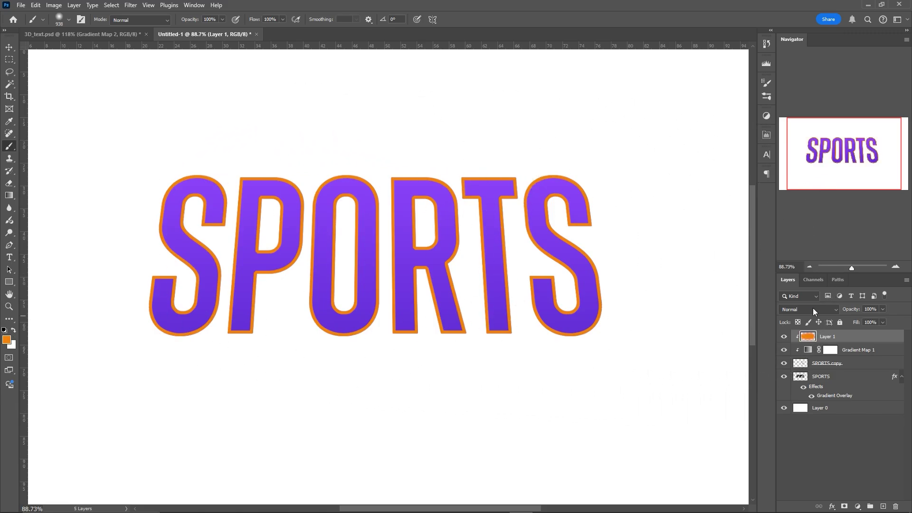
# Set the orange paint layer's blend mode to Overlay and its opacity to 79%
pyautogui.click(814, 308)
pyautogui.click(811, 375)
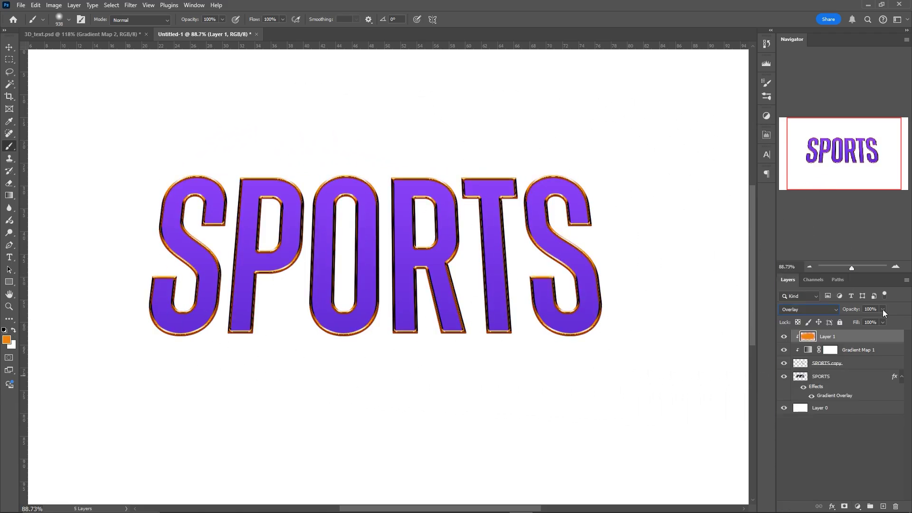
pyautogui.click(871, 350)
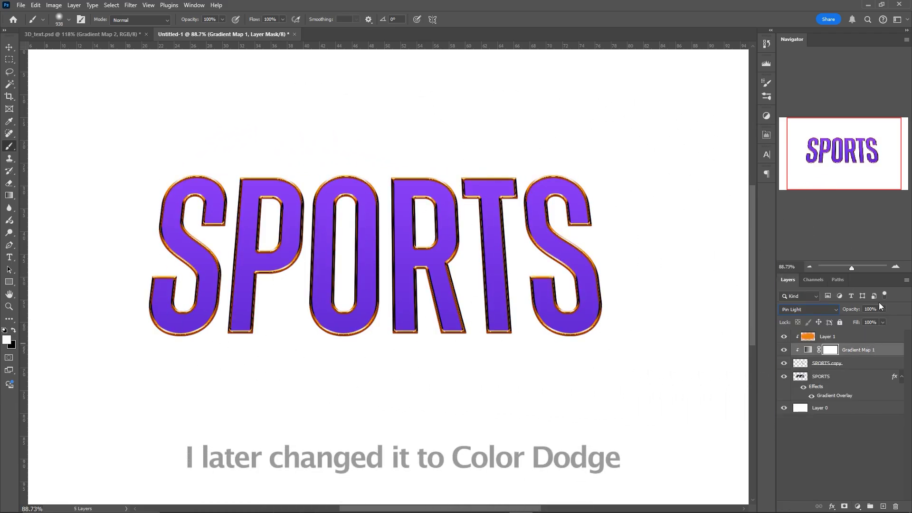
pyautogui.click(876, 320)
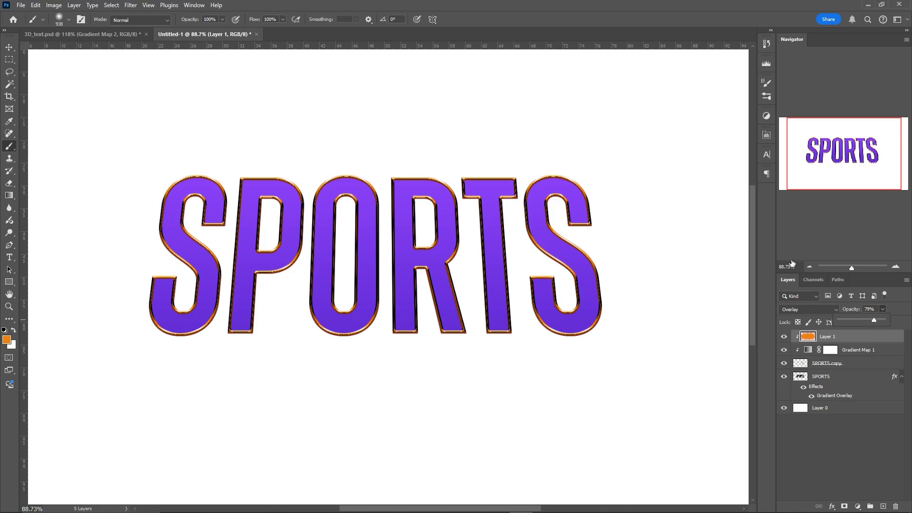
# Add a black Inner Shadow to the SPORTS fill layer with 88% opacity, 10 px distance, 2% choke and 13 px size
pyautogui.press('v')
pyautogui.click(784, 377)
pyautogui.click(784, 377)
pyautogui.click(827, 377)
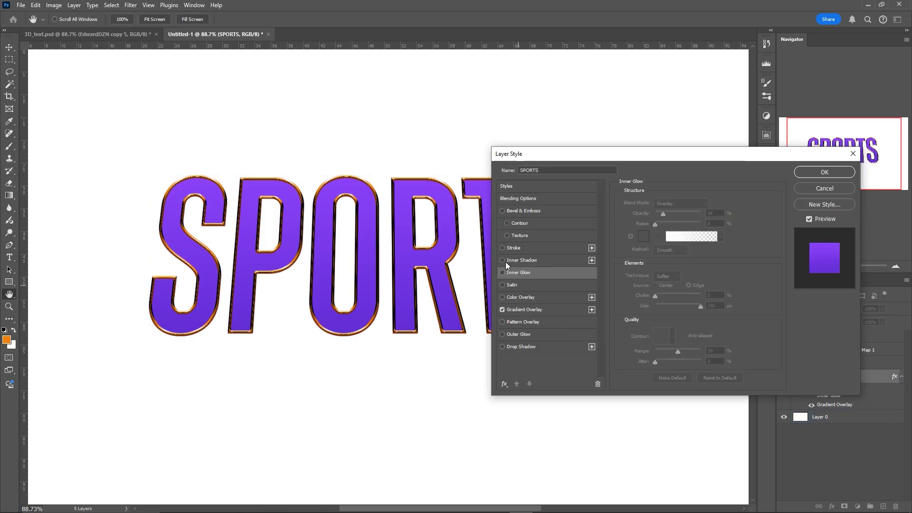
pyautogui.click(503, 260)
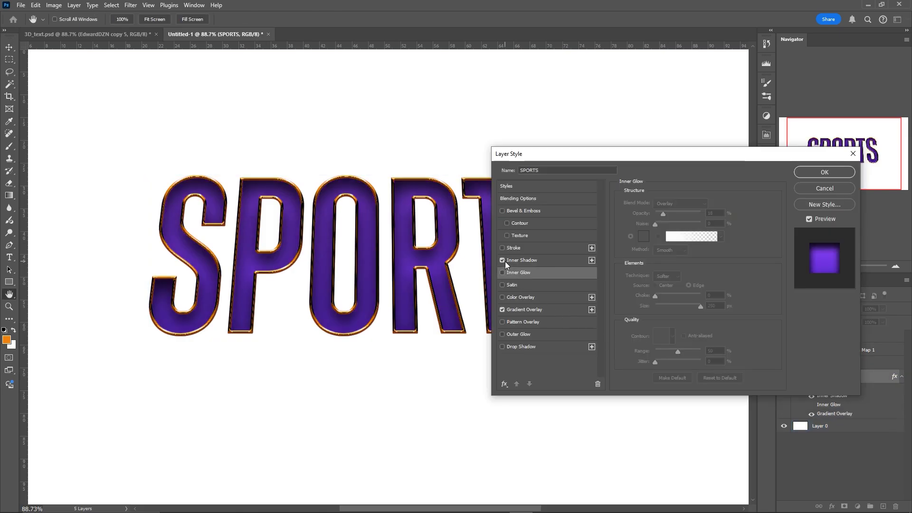
pyautogui.click(521, 261)
pyautogui.moveTo(643, 267)
pyautogui.mouseDown()
pyautogui.moveTo(666, 247)
pyautogui.moveTo(657, 257)
pyautogui.mouseUp()
pyautogui.moveTo(656, 268); pyautogui.dragTo(663, 250)
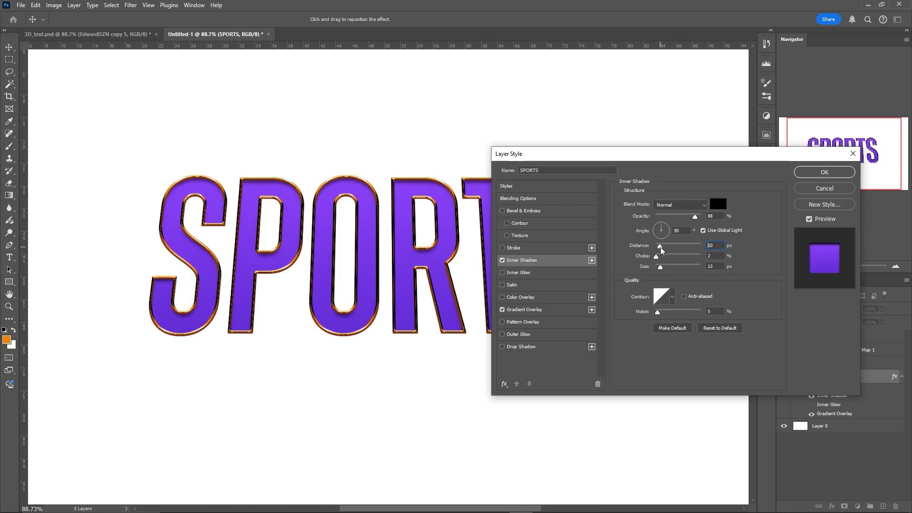
pyautogui.moveTo(557, 154); pyautogui.dragTo(490, 357)
pyautogui.press('Return')
# Open the recently used file REGERA PACK.psb
pyautogui.click(21, 6)
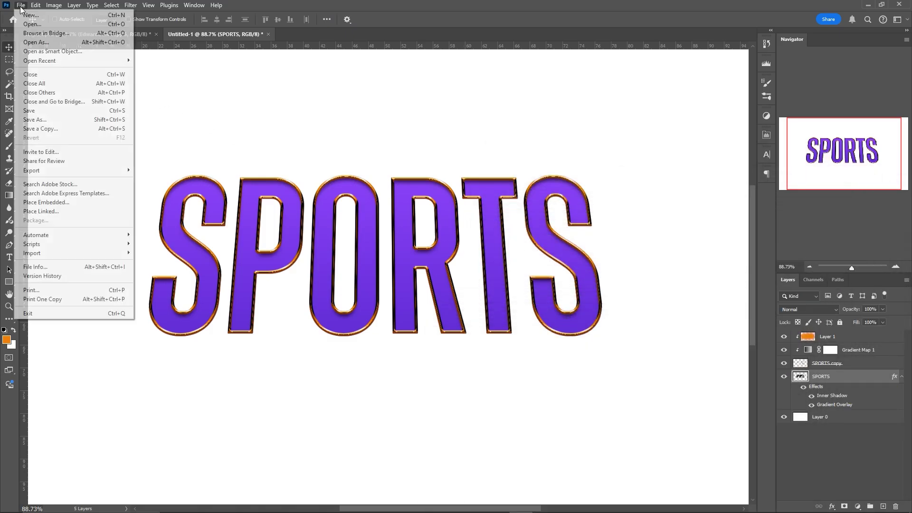
pyautogui.moveTo(95, 60)
pyautogui.click(169, 78)
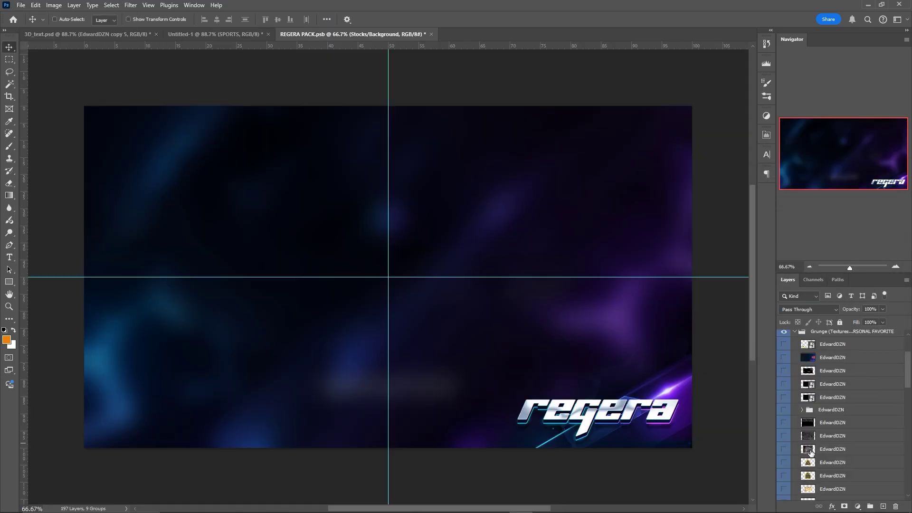
# Show the square halftone dot texture in the Grunge group and copy it into the SPORTS document above the SPORTS fill layer
pyautogui.scroll(-5, 833, 381)
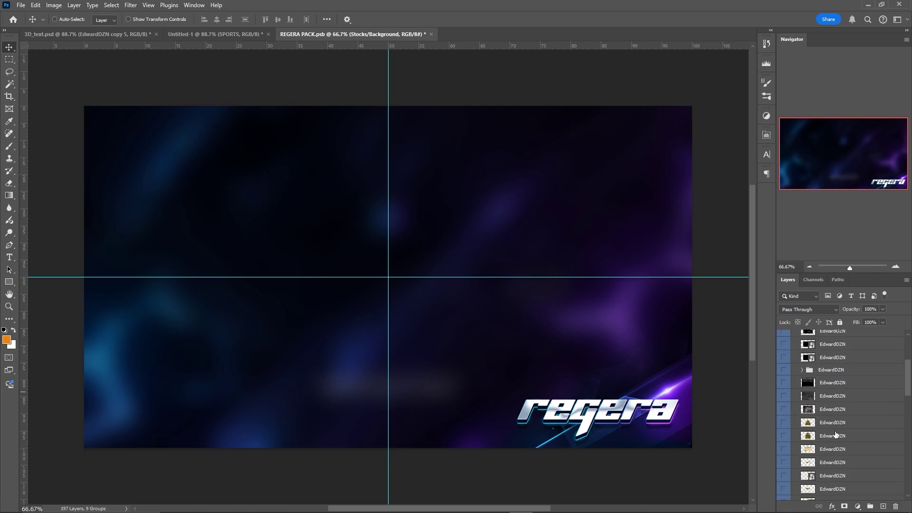
pyautogui.scroll(-3, 838, 432)
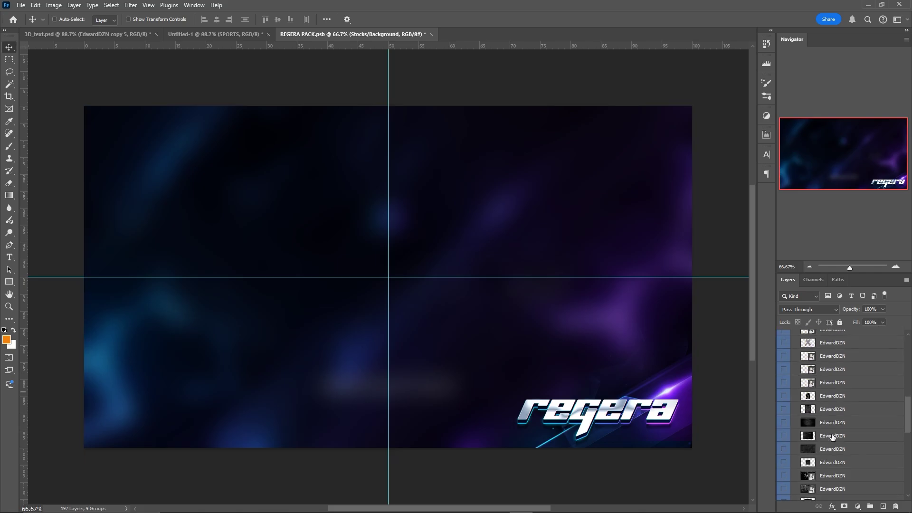
pyautogui.click(784, 463)
pyautogui.click(807, 465)
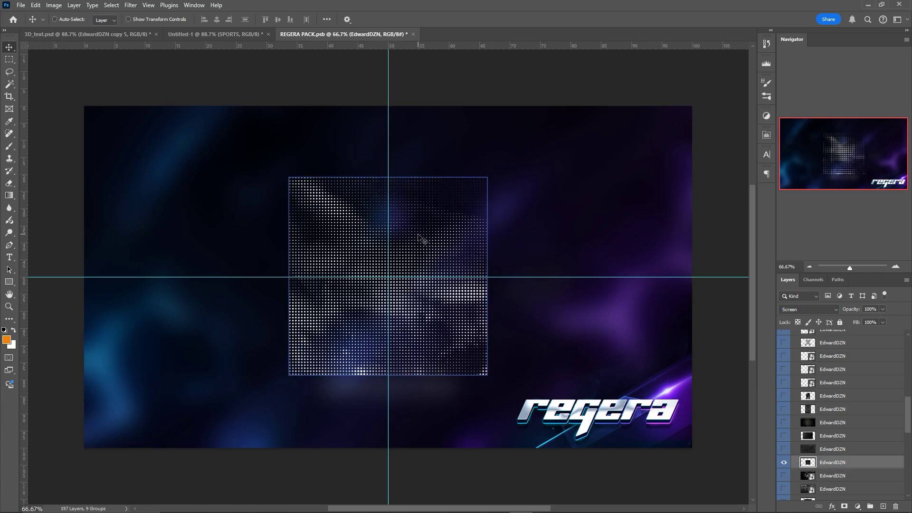
pyautogui.moveTo(424, 236); pyautogui.dragTo(387, 346)
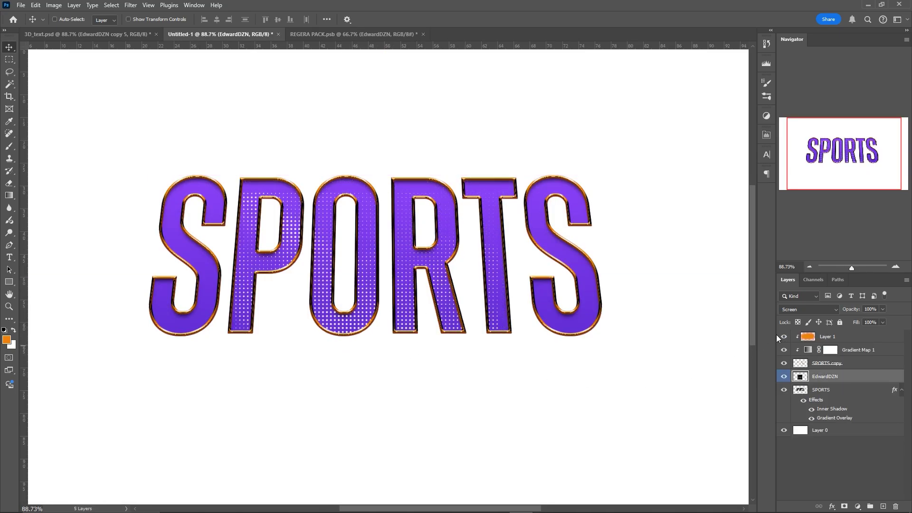
# Rasterize the SPORTS fill layer's style and set the halftone layer's blend mode to Color Dodge
pyautogui.click(802, 310)
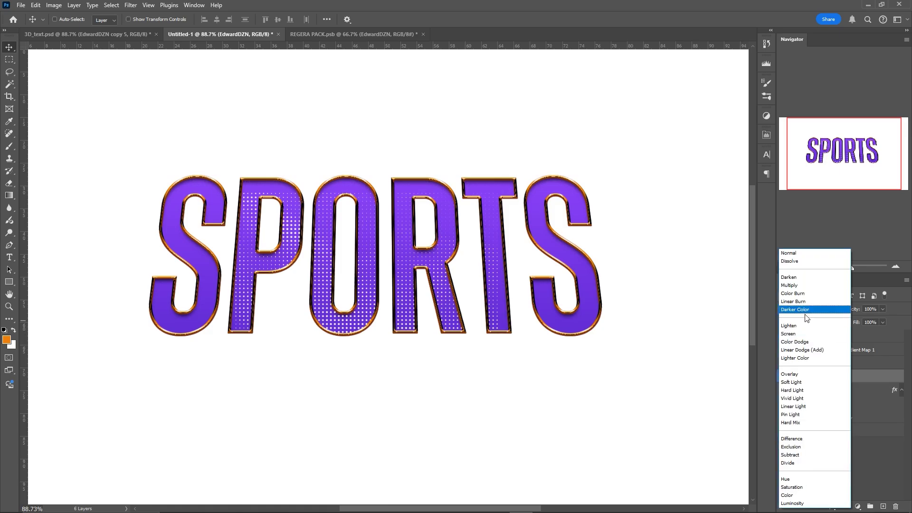
pyautogui.click(806, 357)
pyautogui.click(830, 393)
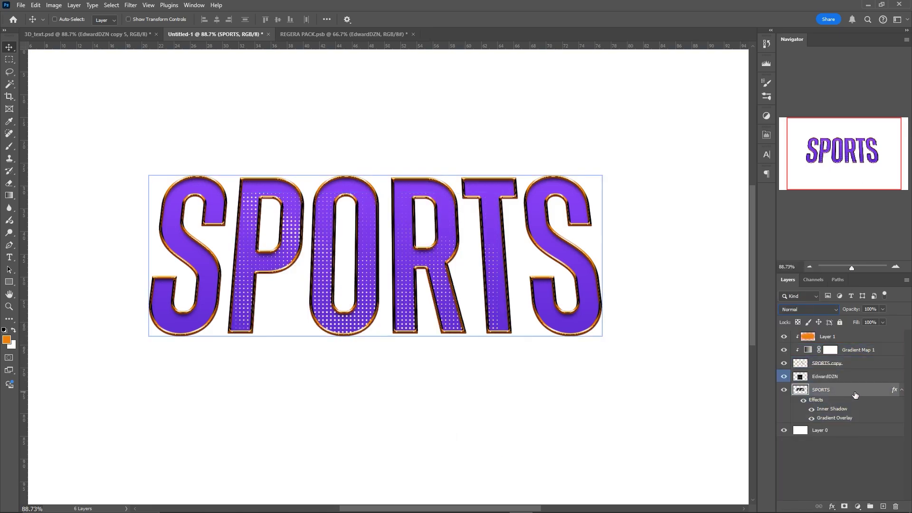
pyautogui.rightClick(855, 393)
pyautogui.click(839, 349)
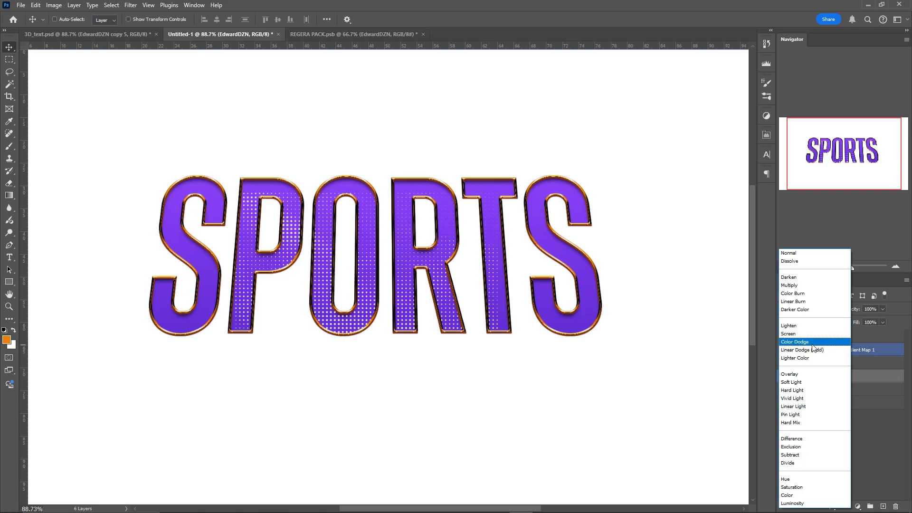
pyautogui.click(813, 342)
# Transform and move the halftone texture so its dots cover the upper part of the letters T and the final S
pyautogui.hotkey('ctrl', 't')
pyautogui.scroll(1, 465, 285)
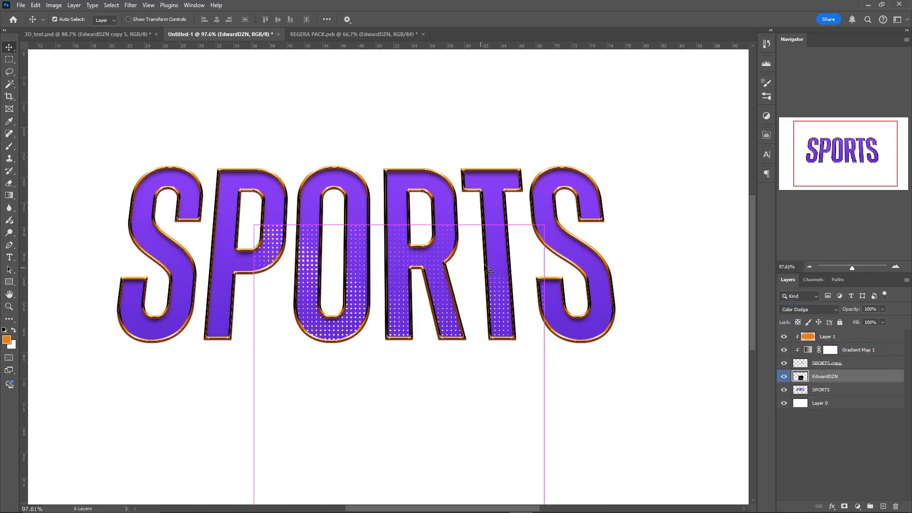
pyautogui.moveTo(477, 180); pyautogui.dragTo(550, 395)
pyautogui.moveTo(370, 467); pyautogui.dragTo(414, 117)
pyautogui.moveTo(561, 166); pyautogui.dragTo(528, 139)
pyautogui.moveTo(713, 165); pyautogui.dragTo(711, 171)
pyautogui.press('Return')
# Clip the halftone texture layer to the SPORTS fill layer
pyautogui.click(828, 336)
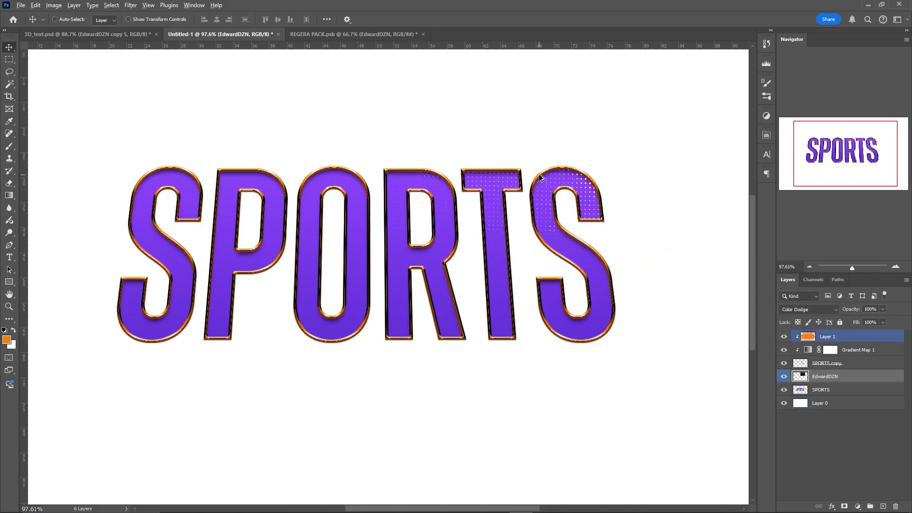
pyautogui.rightClick(855, 376)
pyautogui.click(851, 311)
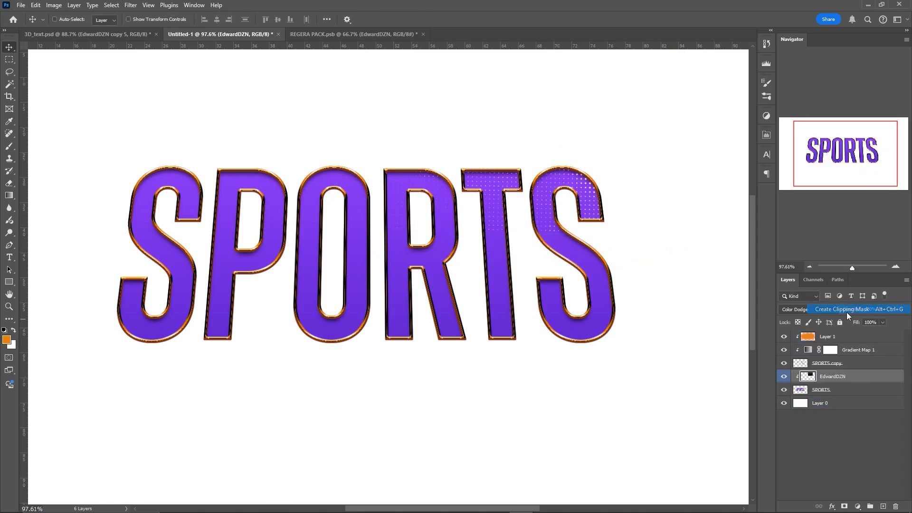
# Duplicate the halftone texture onto the lower part of the first S and P, flipped to -100% width and height
pyautogui.moveTo(534, 193); pyautogui.dragTo(250, 399)
pyautogui.moveTo(335, 282); pyautogui.dragTo(266, 387)
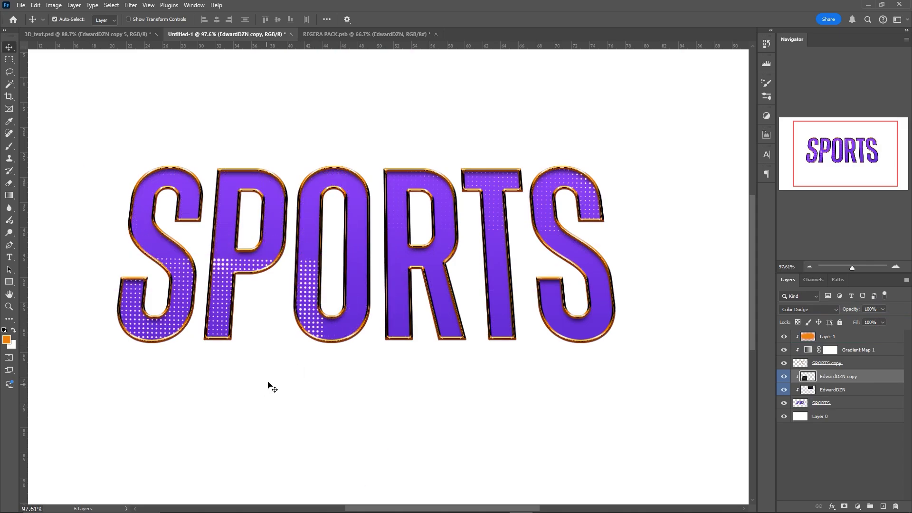
pyautogui.hotkey('ctrl', 't')
pyautogui.rightClick(285, 287)
pyautogui.click(341, 455)
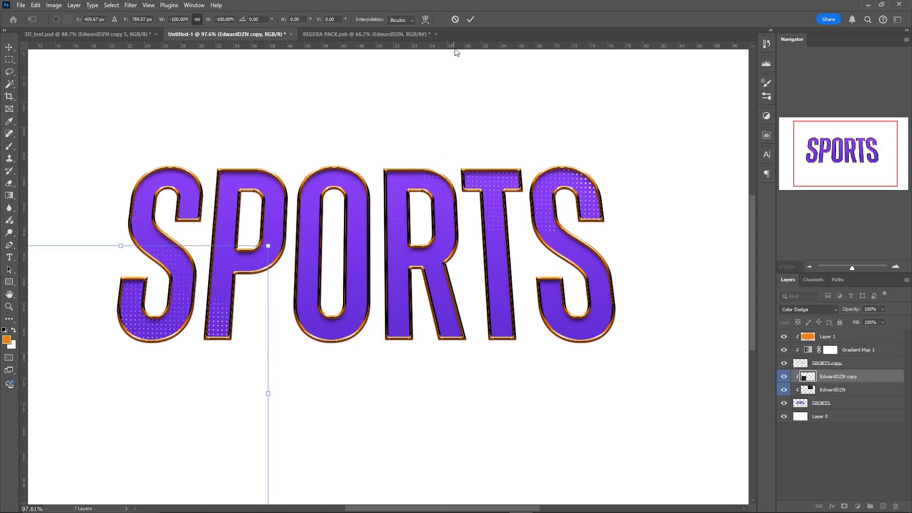
pyautogui.click(471, 20)
pyautogui.keyDown('ctrl'); pyautogui.click(440, 344); pyautogui.keyUp('ctrl')
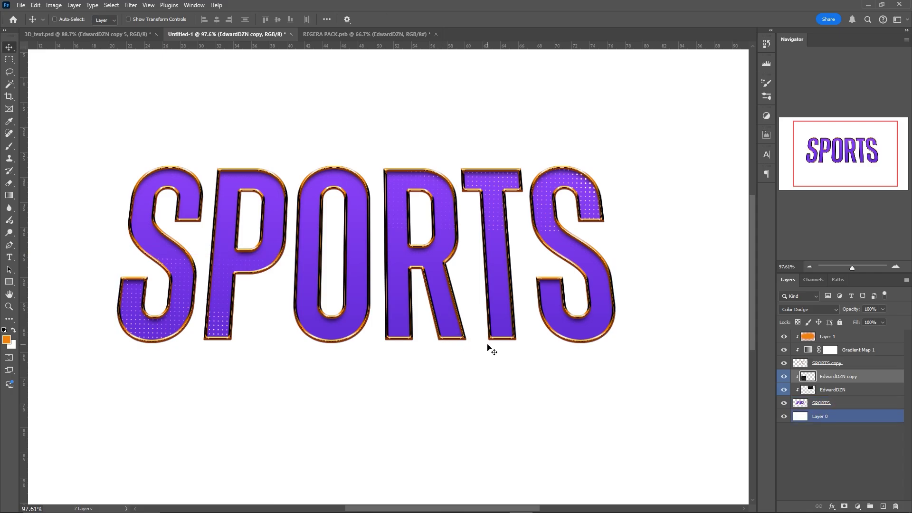
# Create a new empty layer above the halftone copy and clip it to the SPORTS fill layer
pyautogui.click(810, 425)
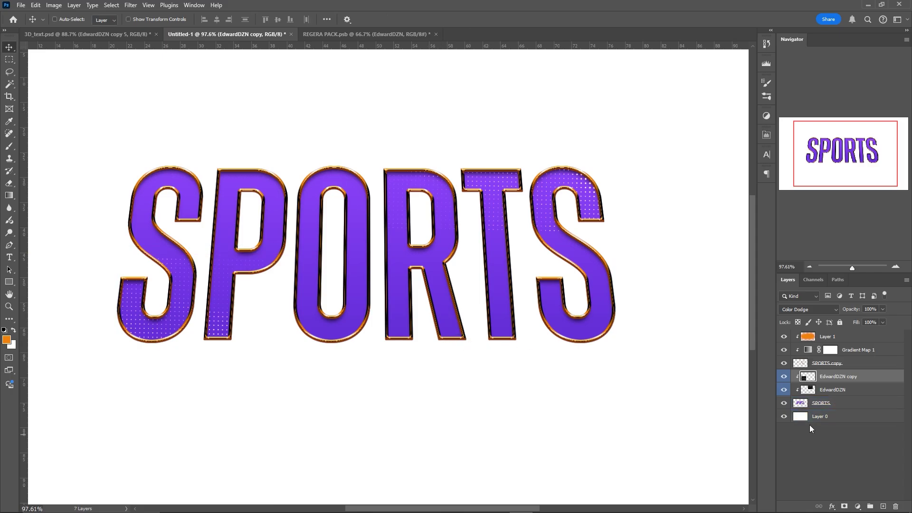
pyautogui.click(882, 506)
pyautogui.rightClick(850, 378)
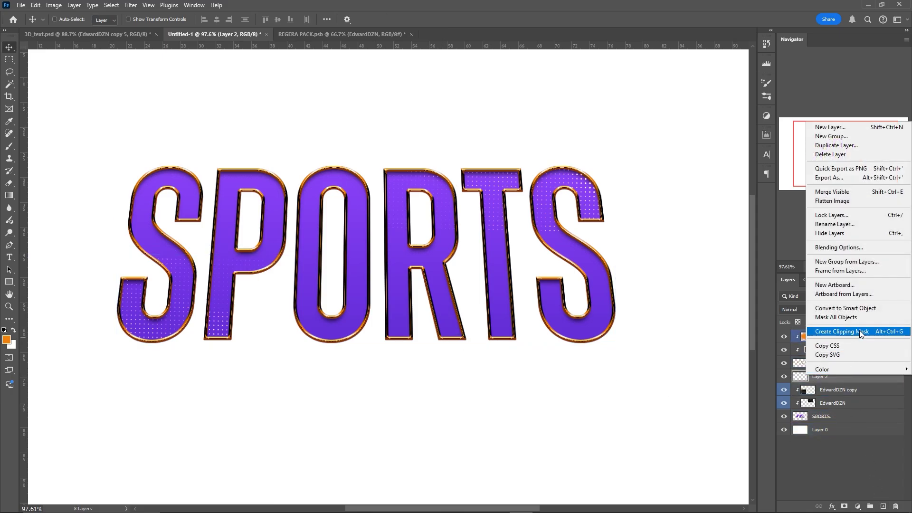
pyautogui.click(859, 331)
# Paint soft black shading along the lower edge of the letters with a large soft brush on Layer 2
pyautogui.press('b')
pyautogui.press('d')
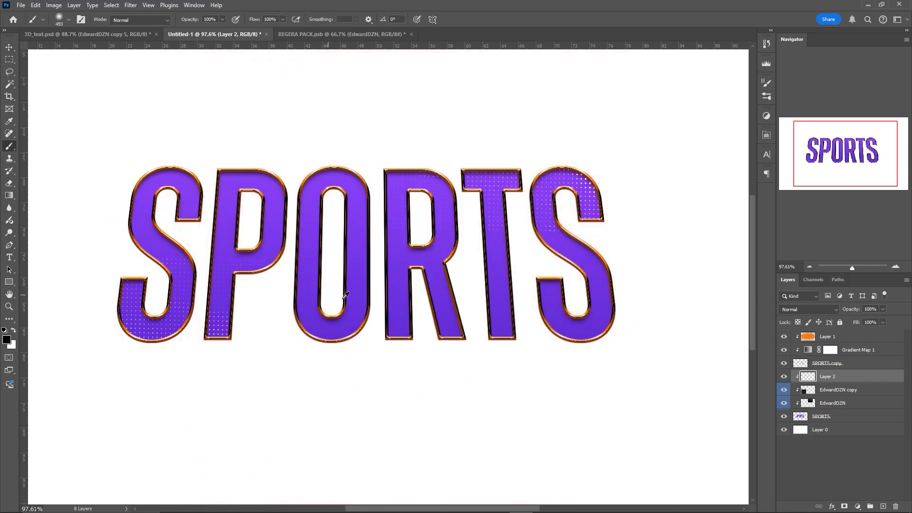
pyautogui.scroll(-5, 373, 302)
pyautogui.scroll(2, 461, 322)
pyautogui.click(590, 319)
pyautogui.hotkey('ctrl', 'z')
pyautogui.press(']')
pyautogui.press(']')
pyautogui.click(619, 271)
pyautogui.hotkey('ctrl', 'z')
pyautogui.click(611, 274)
pyautogui.moveTo(607, 420)
pyautogui.mouseDown()
pyautogui.moveTo(464, 484)
pyautogui.moveTo(95, 404)
pyautogui.moveTo(274, 447)
pyautogui.mouseUp()
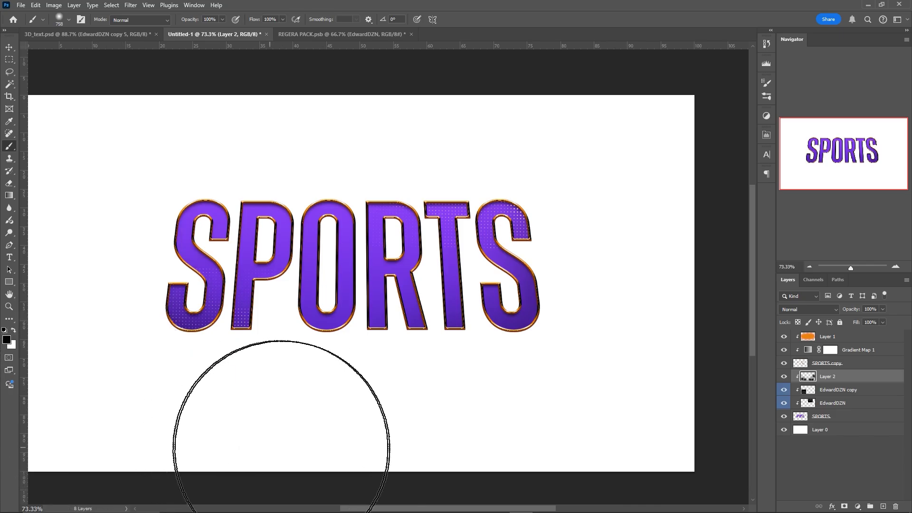
pyautogui.click(784, 377)
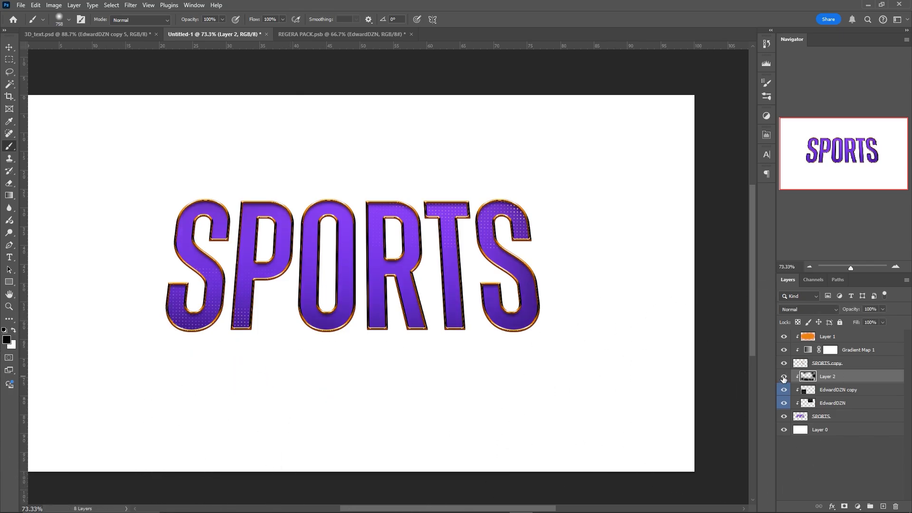
# Add another empty layer above the black shading layer and clip it to the SPORTS fill layer
pyautogui.scroll(1, 350, 362)
pyautogui.click(883, 506)
pyautogui.rightClick(848, 375)
pyautogui.click(832, 338)
# Paint soft black across the lower half of the letters and soft white across their upper half on Layer 3
pyautogui.scroll(-2, 449, 316)
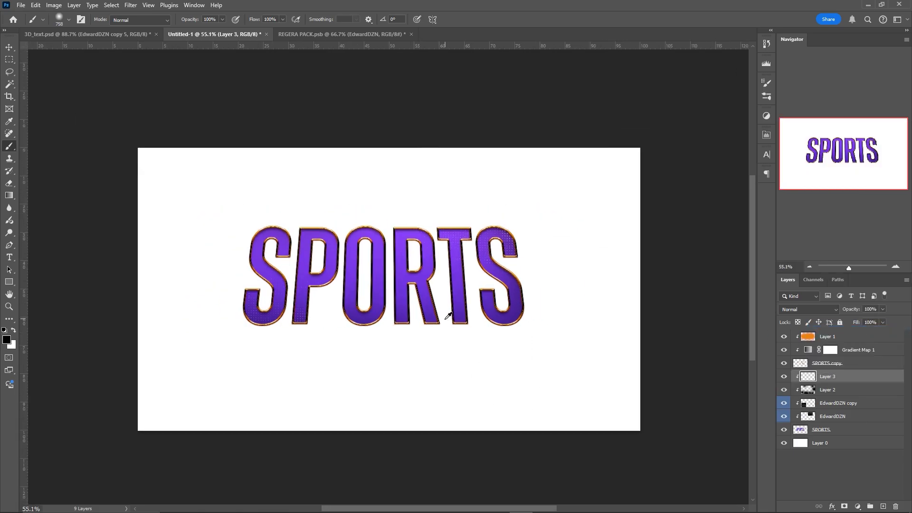
pyautogui.moveTo(228, 336)
pyautogui.mouseDown()
pyautogui.moveTo(338, 387)
pyautogui.moveTo(368, 372)
pyautogui.moveTo(454, 371)
pyautogui.mouseUp()
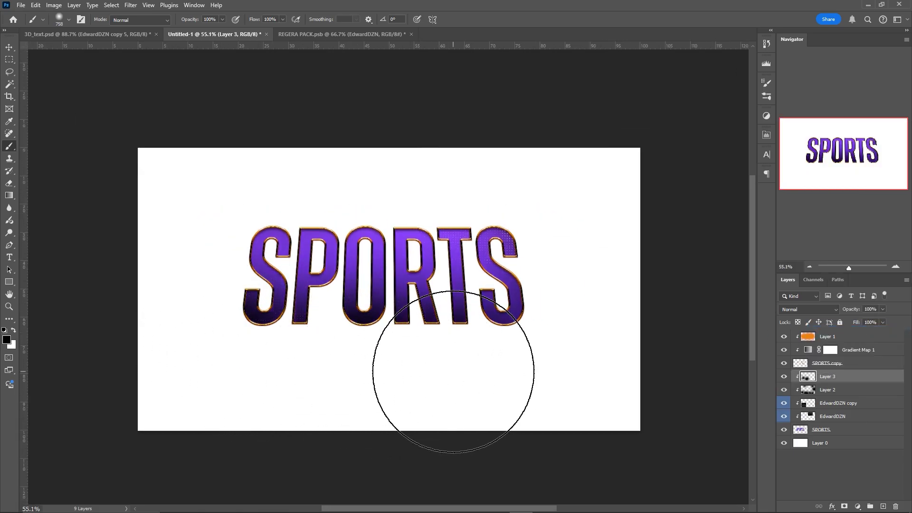
pyautogui.press('x')
pyautogui.moveTo(321, 187)
pyautogui.mouseDown()
pyautogui.moveTo(317, 179)
pyautogui.moveTo(408, 193)
pyautogui.mouseUp()
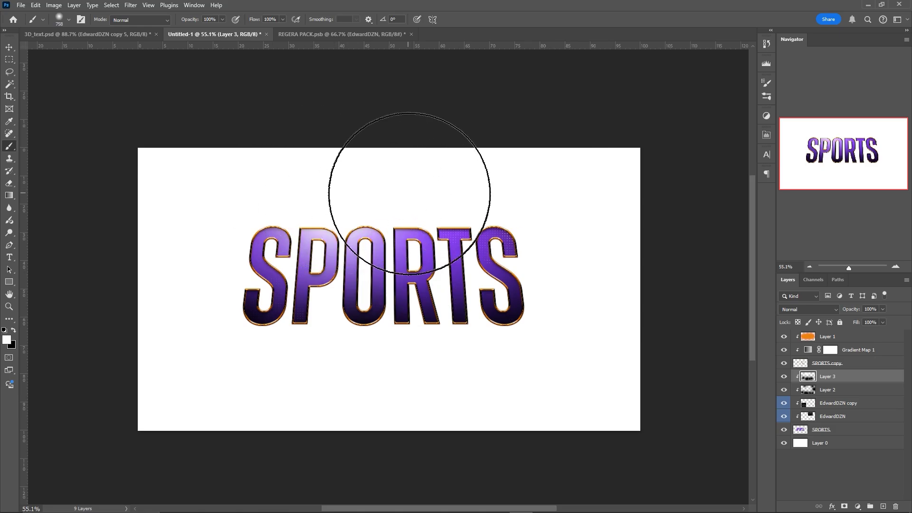
# Set Layer 3's blend mode to Overlay and lower its opacity to 26%
pyautogui.scroll(3, 323, 289)
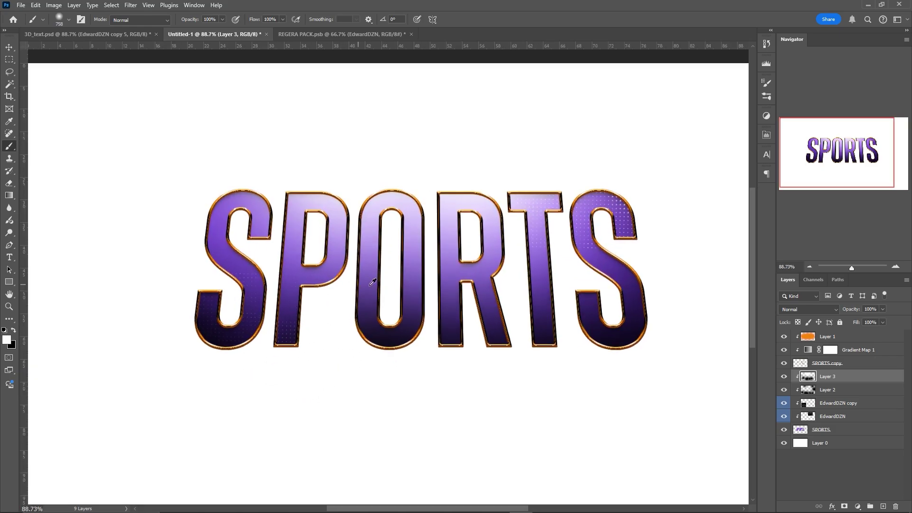
pyautogui.click(808, 309)
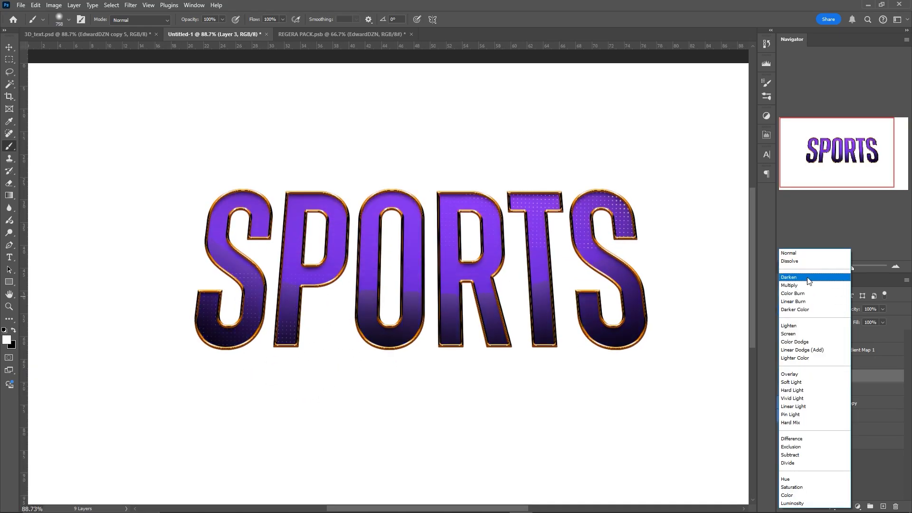
pyautogui.click(800, 375)
pyautogui.click(883, 309)
pyautogui.moveTo(872, 320); pyautogui.dragTo(830, 320)
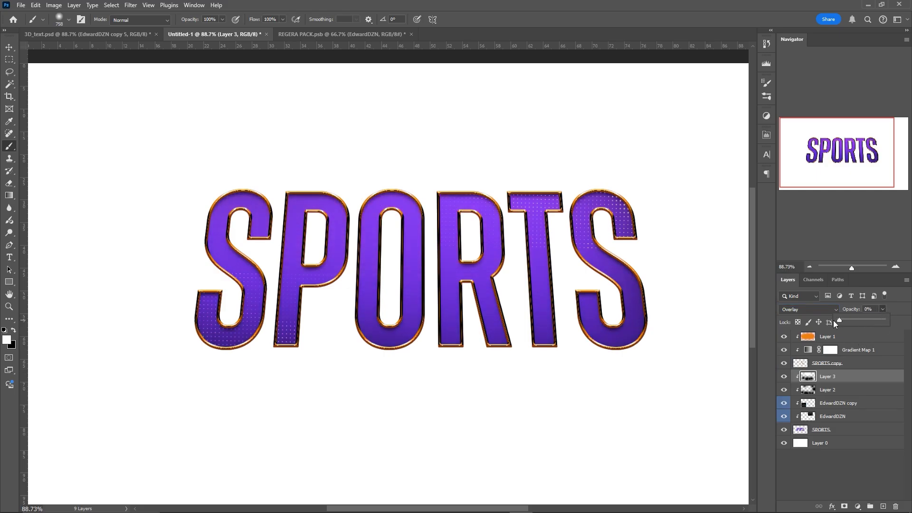
pyautogui.moveTo(846, 322); pyautogui.dragTo(848, 323)
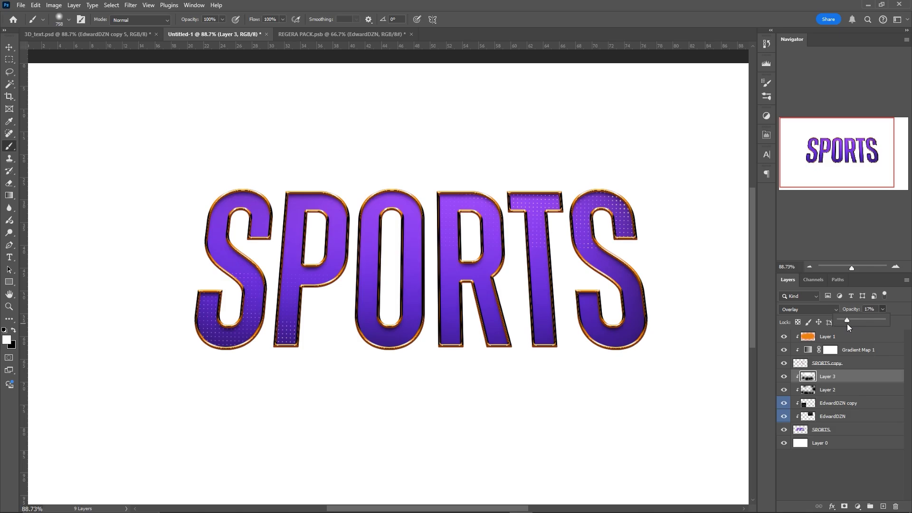
pyautogui.click(785, 377)
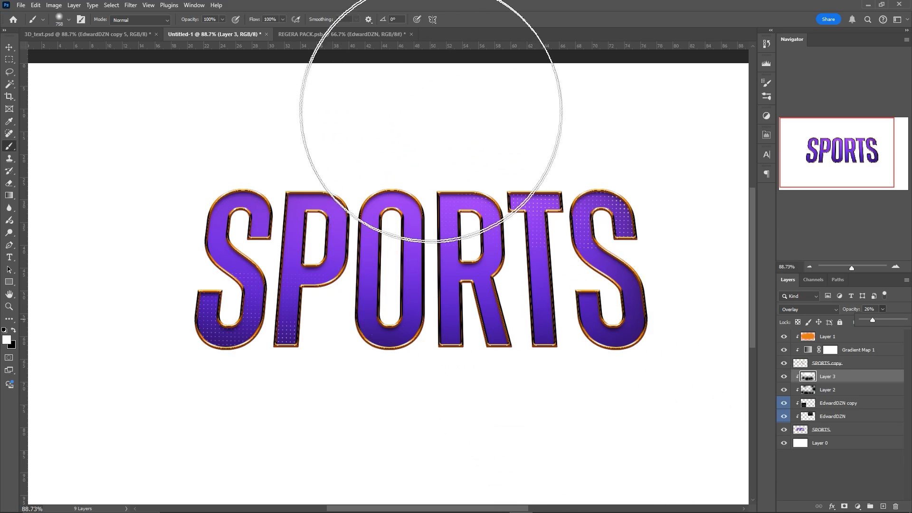
# Switch to REGERA PACK.psb, collapse the Grunge group and expand the Stocks/Background group
pyautogui.click(313, 37)
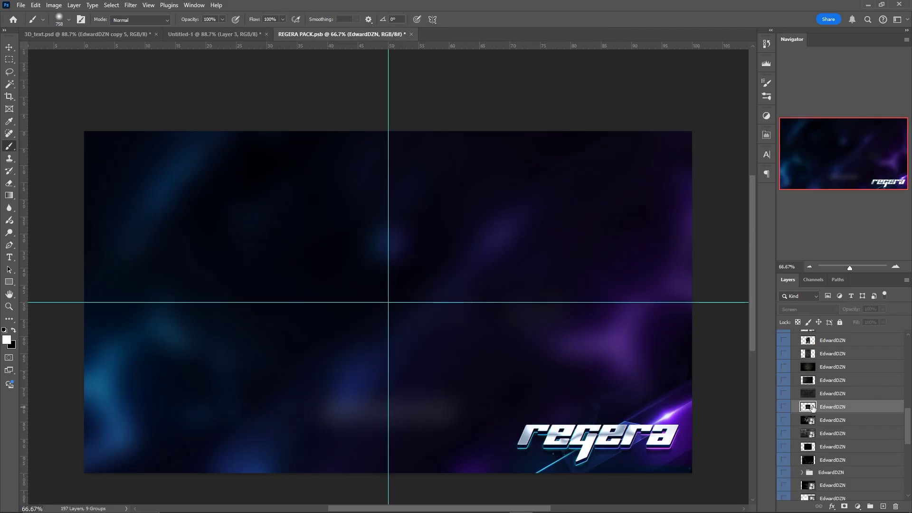
pyautogui.scroll(3, 800, 387)
pyautogui.scroll(2, 800, 387)
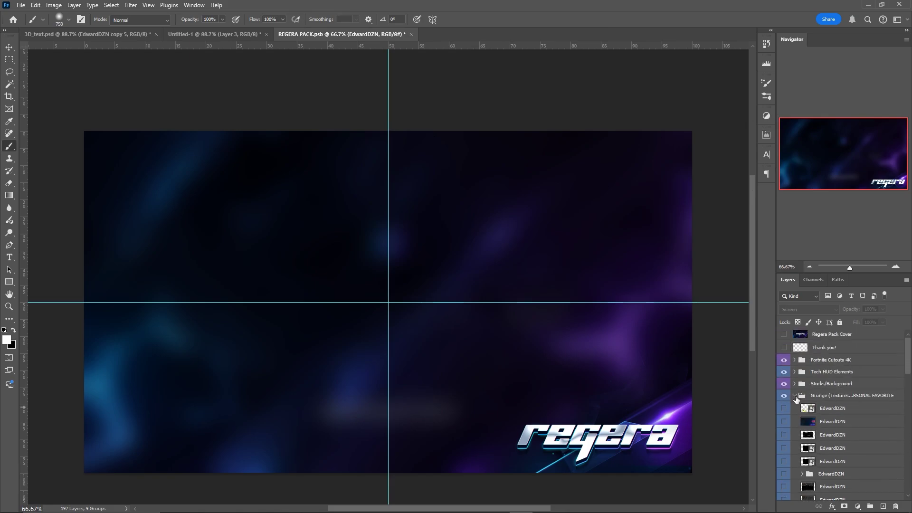
pyautogui.click(795, 396)
pyautogui.click(794, 387)
# Show the dark low-poly triangle texture in Stocks/Background and copy it into the Untitled-1 document
pyautogui.scroll(-10, 819, 403)
pyautogui.scroll(5, 818, 403)
pyautogui.click(785, 397)
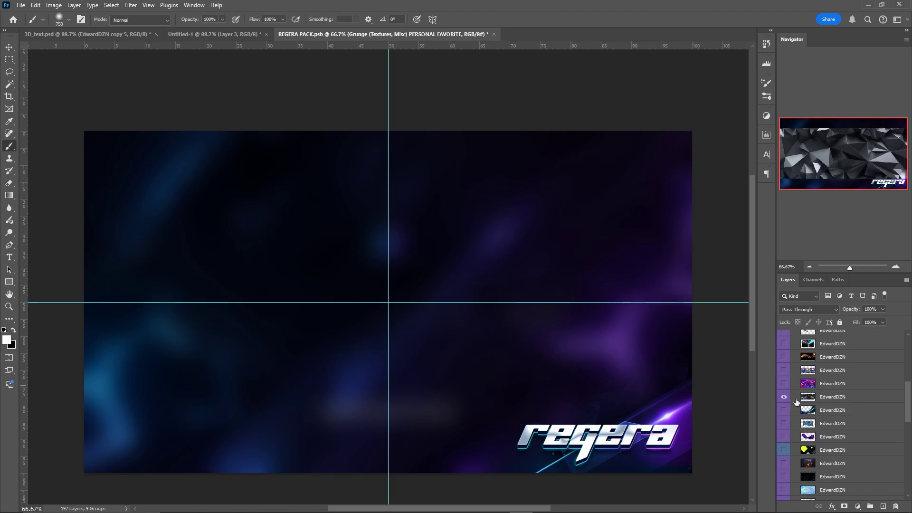
pyautogui.click(814, 402)
pyautogui.press('v')
pyautogui.moveTo(532, 321); pyautogui.dragTo(380, 238)
# Clip the low-poly texture to the SPORTS fill layer and set its blend mode to Color Dodge
pyautogui.rightClick(855, 375)
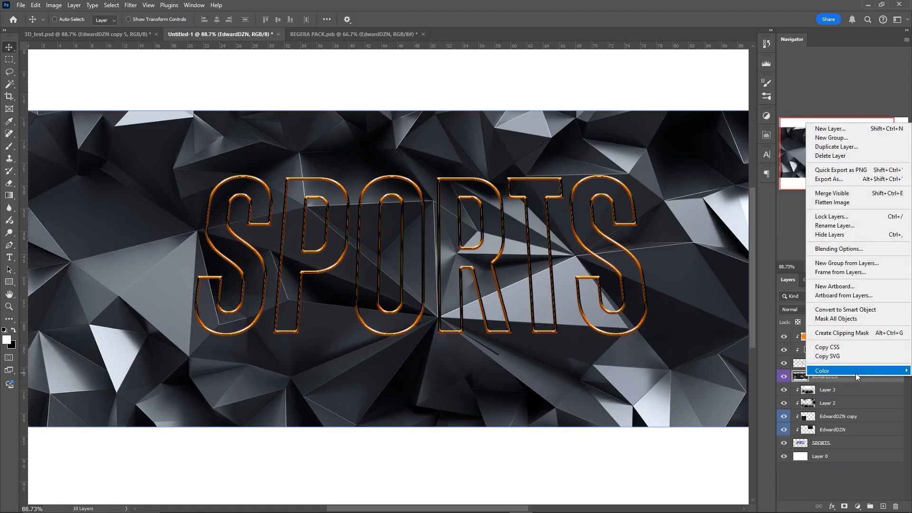
pyautogui.click(851, 334)
pyautogui.scroll(-3, 557, 312)
pyautogui.scroll(4, 584, 290)
pyautogui.moveTo(545, 305); pyautogui.dragTo(449, 267)
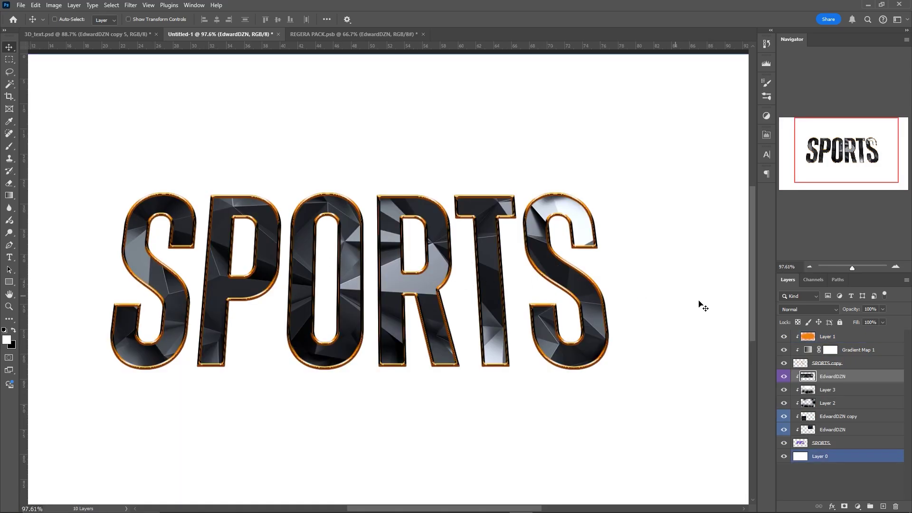
pyautogui.keyDown('ctrl'); pyautogui.click(827, 456); pyautogui.keyUp('ctrl')
pyautogui.click(806, 309)
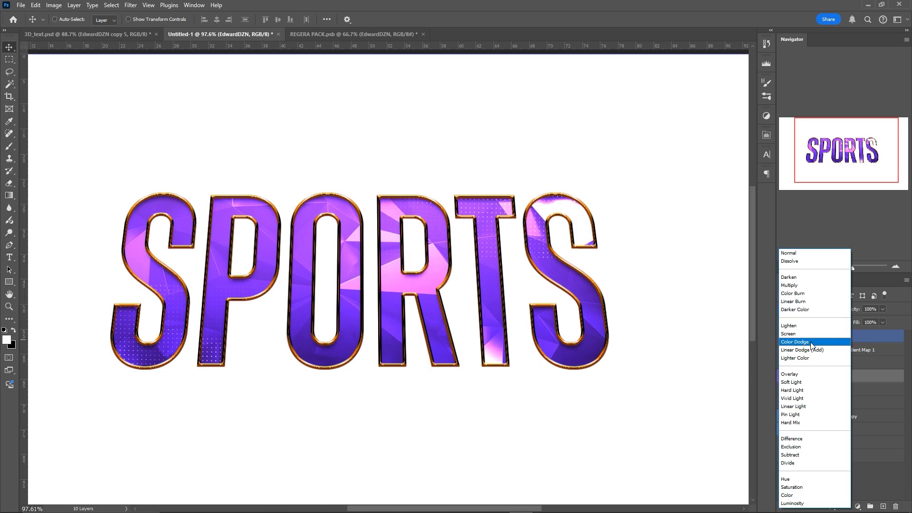
pyautogui.click(811, 341)
# Duplicate the low-poly texture layer, clip the copy to the SPORTS fill and set its blend mode to Hard Light
pyautogui.hotkey('ctrl', 'j')
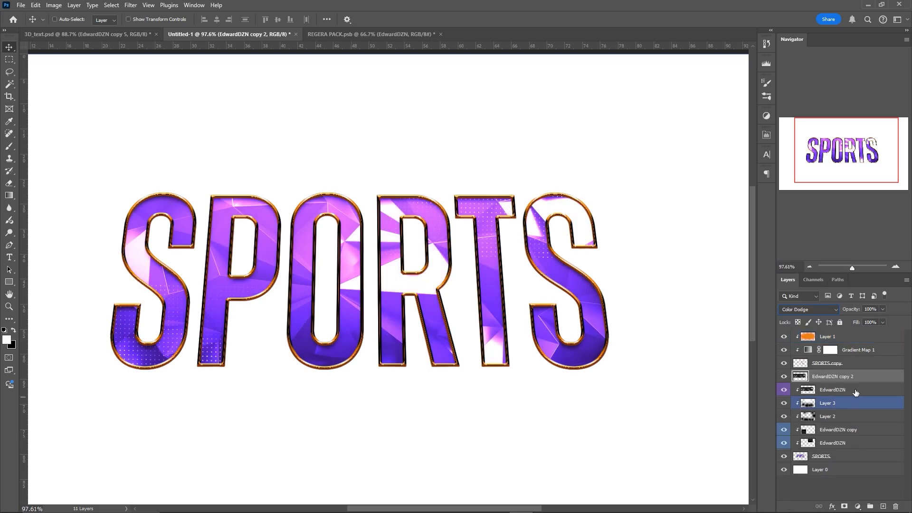
pyautogui.rightClick(865, 373)
pyautogui.click(866, 308)
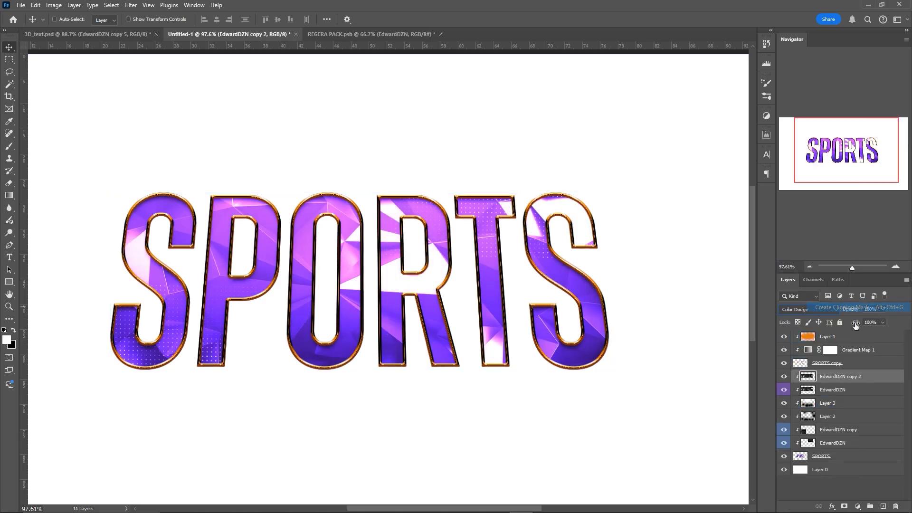
pyautogui.click(806, 309)
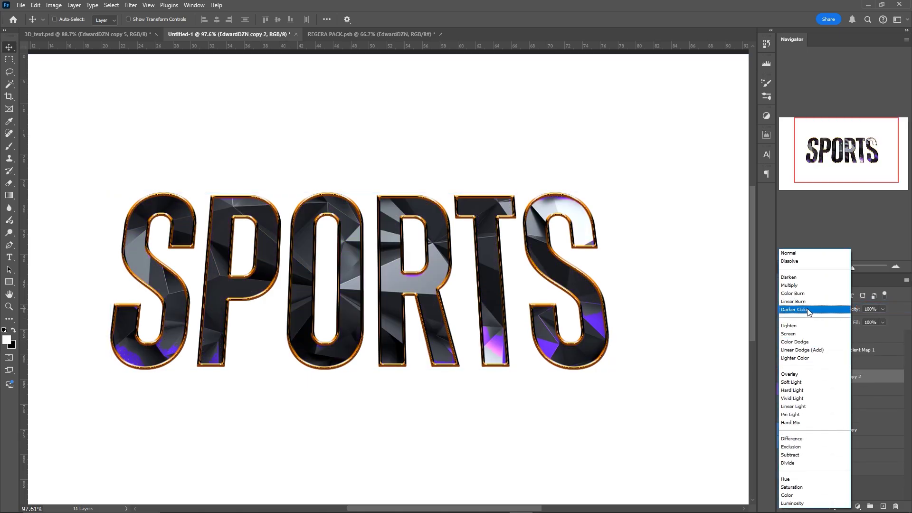
pyautogui.click(810, 390)
# Hide the low-poly texture copy and reduce the Color Dodge texture layer's fill to 42%
pyautogui.click(784, 376)
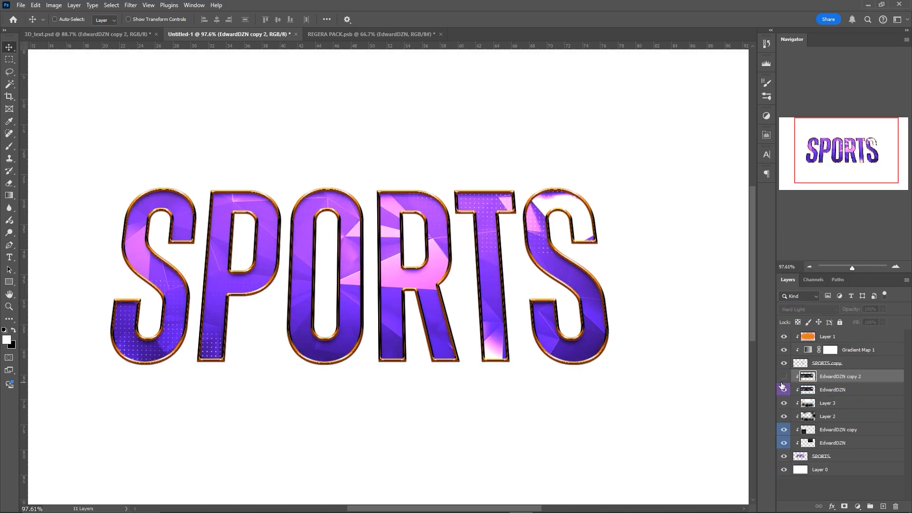
pyautogui.click(836, 389)
pyautogui.click(884, 322)
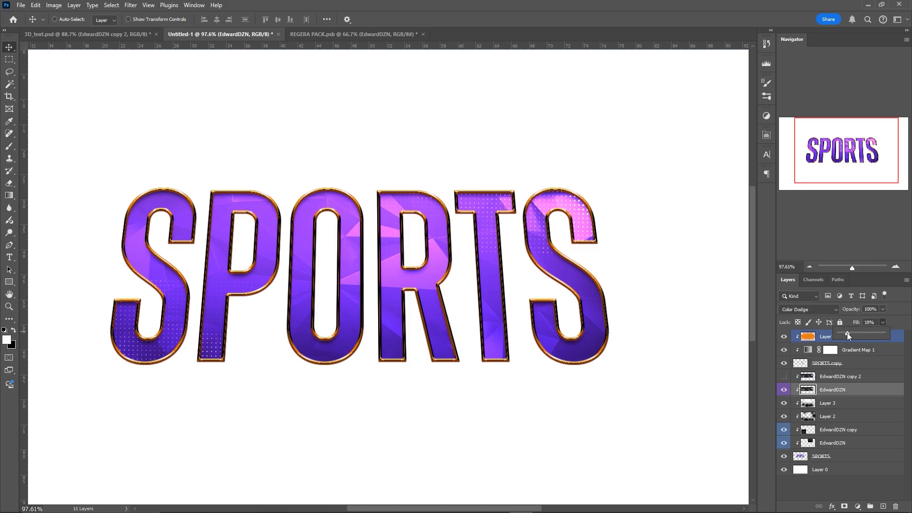
pyautogui.moveTo(848, 332); pyautogui.dragTo(848, 332)
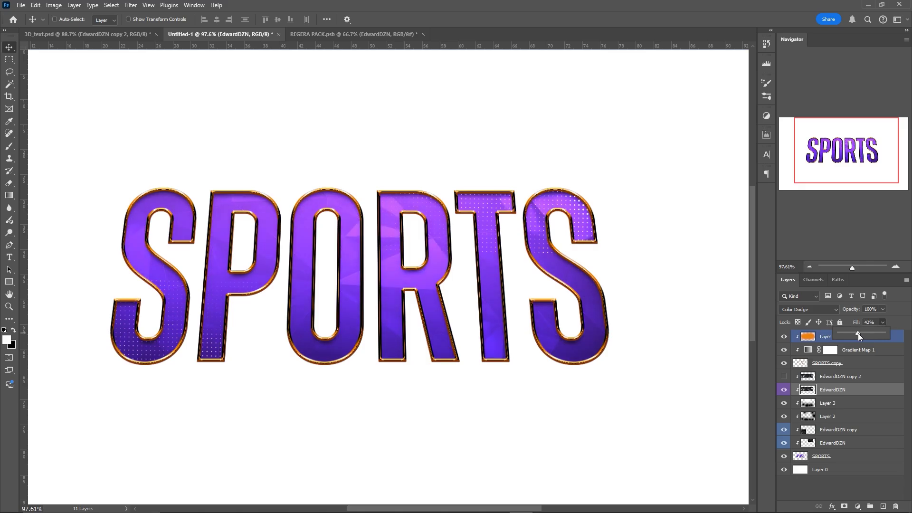
# Show the Hard Light low-poly texture copy again and reduce its fill to 18%
pyautogui.click(785, 378)
pyautogui.click(821, 379)
pyautogui.moveTo(882, 323); pyautogui.dragTo(847, 335)
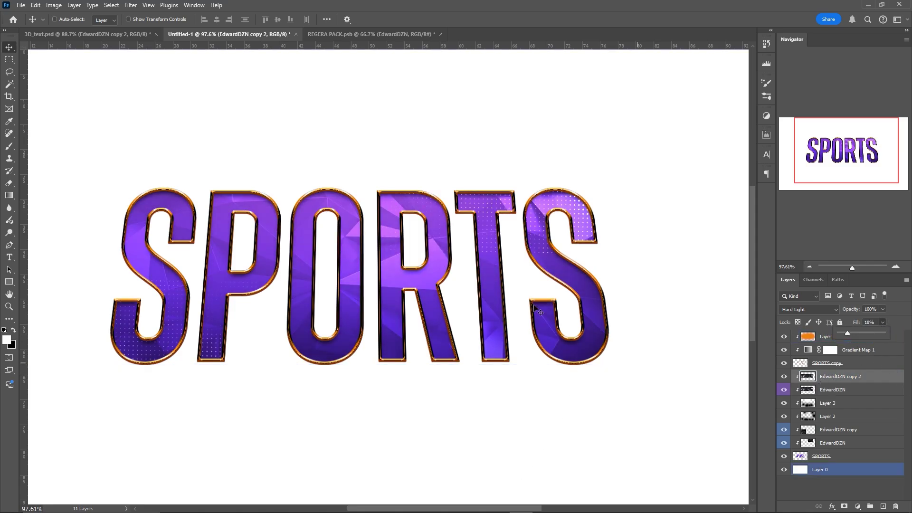
pyautogui.keyDown('ctrl'); pyautogui.click(523, 376); pyautogui.keyUp('ctrl')
# In REGERA PACK.psb, hide the low-poly texture, collapse Stocks/Background and expand the Grunge group
pyautogui.click(370, 35)
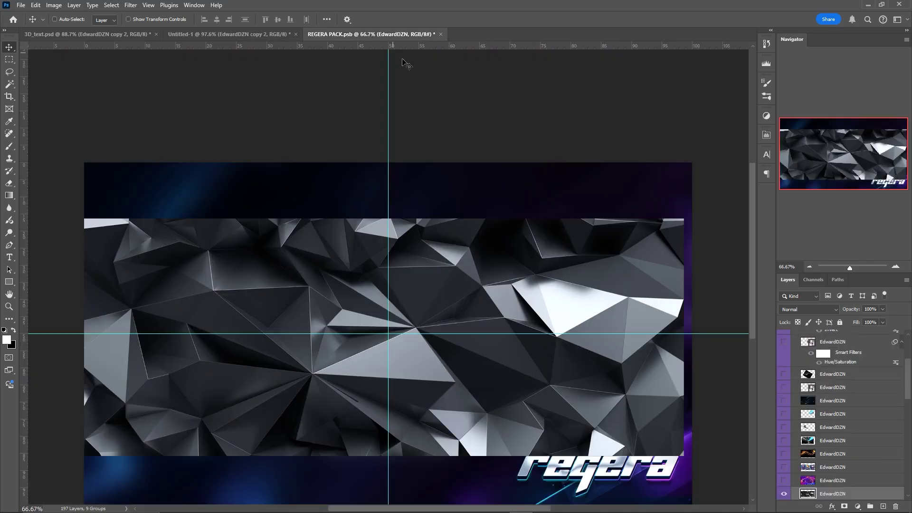
pyautogui.click(784, 494)
pyautogui.scroll(3, 820, 432)
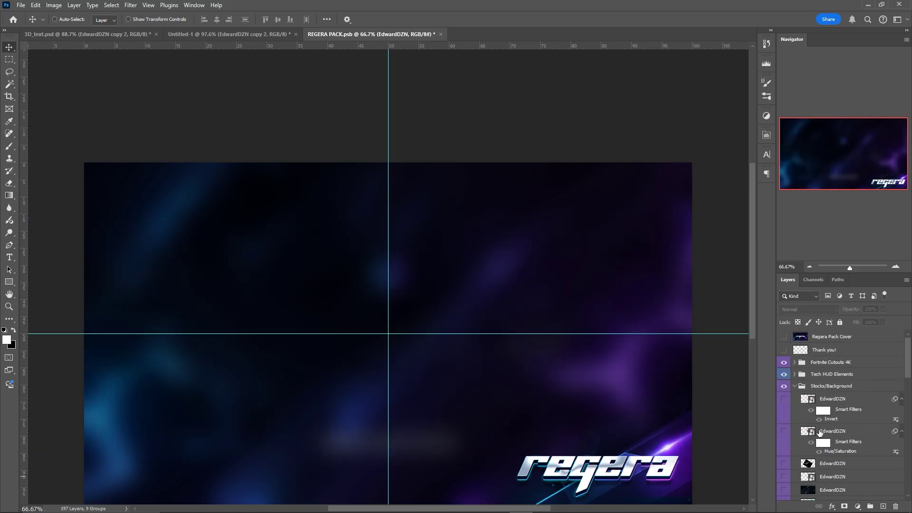
pyautogui.click(803, 386)
pyautogui.click(794, 386)
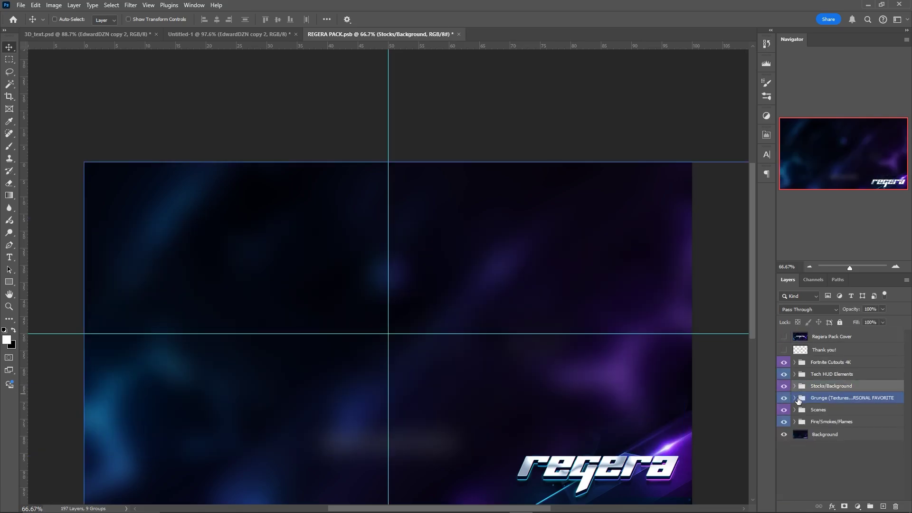
pyautogui.click(797, 400)
pyautogui.click(794, 398)
# Show the dark scratched grunge texture in the Grunge group and copy it into the Untitled-1 document
pyautogui.scroll(-5, 807, 423)
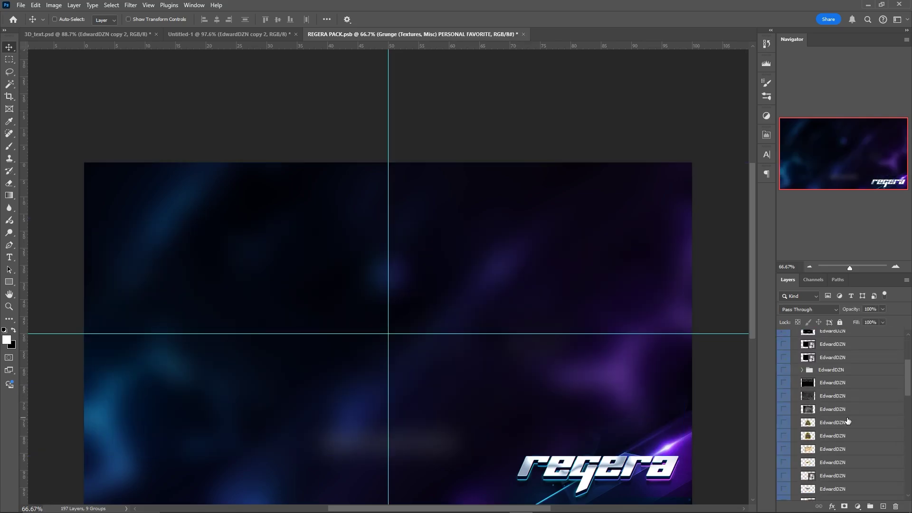
pyautogui.click(784, 449)
pyautogui.click(829, 449)
pyautogui.scroll(-1, 483, 338)
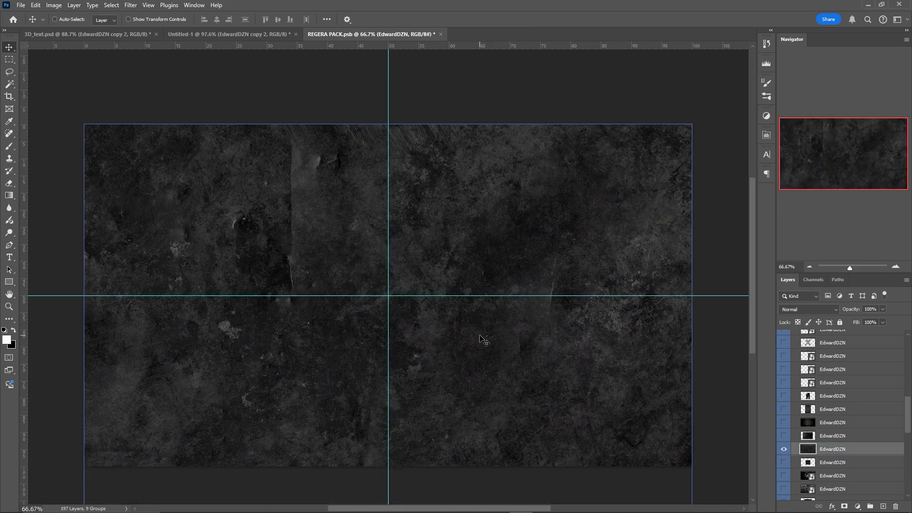
pyautogui.moveTo(461, 225); pyautogui.dragTo(380, 238)
# Clip the grunge texture to the SPORTS fill layer and set its blend mode to Color Dodge
pyautogui.rightClick(851, 375)
pyautogui.click(852, 332)
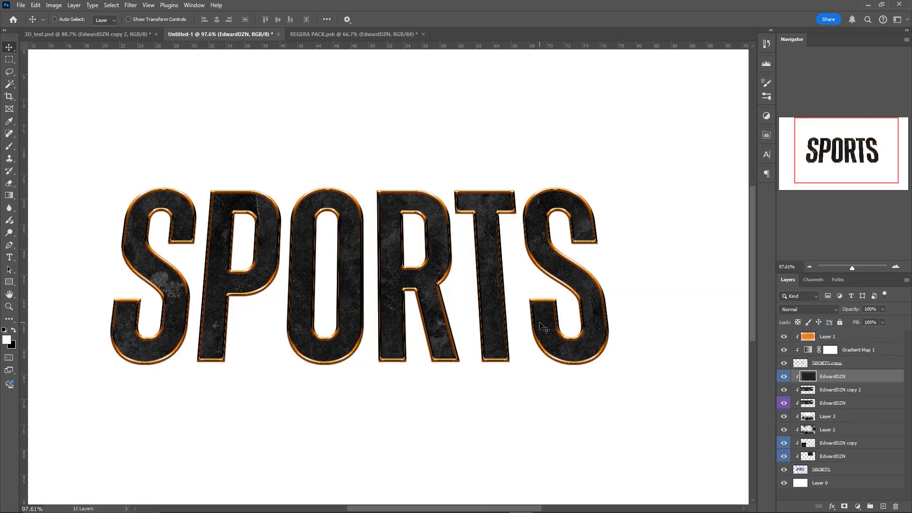
pyautogui.click(813, 309)
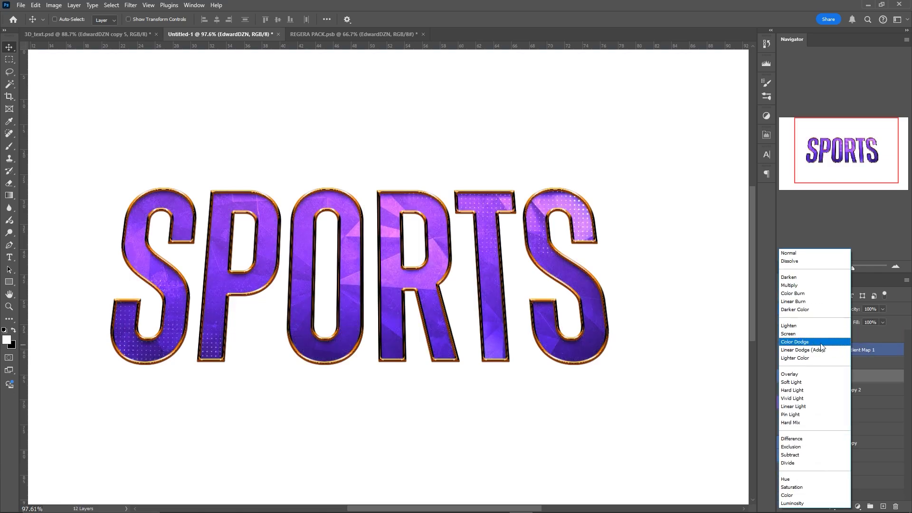
pyautogui.click(822, 344)
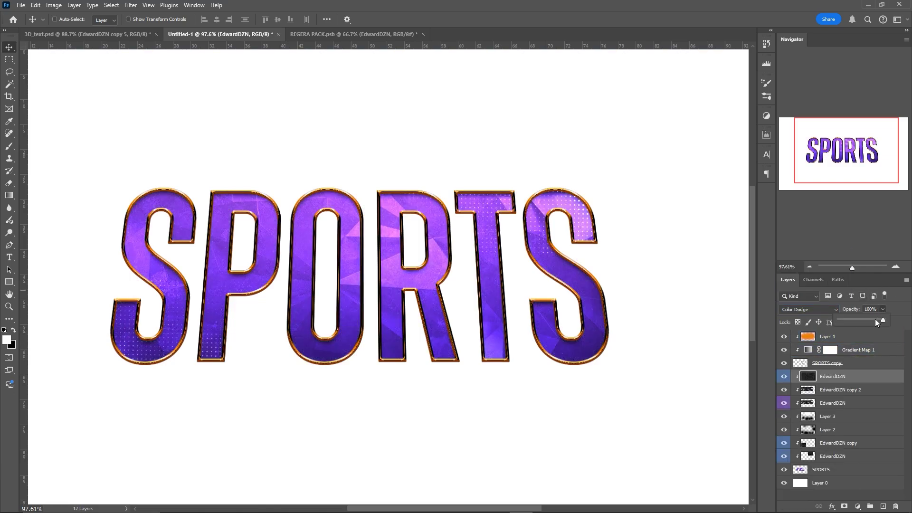
# Scale the grunge texture down with Free Transform so it fits more closely around the SPORTS letters
pyautogui.hotkey('ctrl', 't')
pyautogui.scroll(-3, 518, 253)
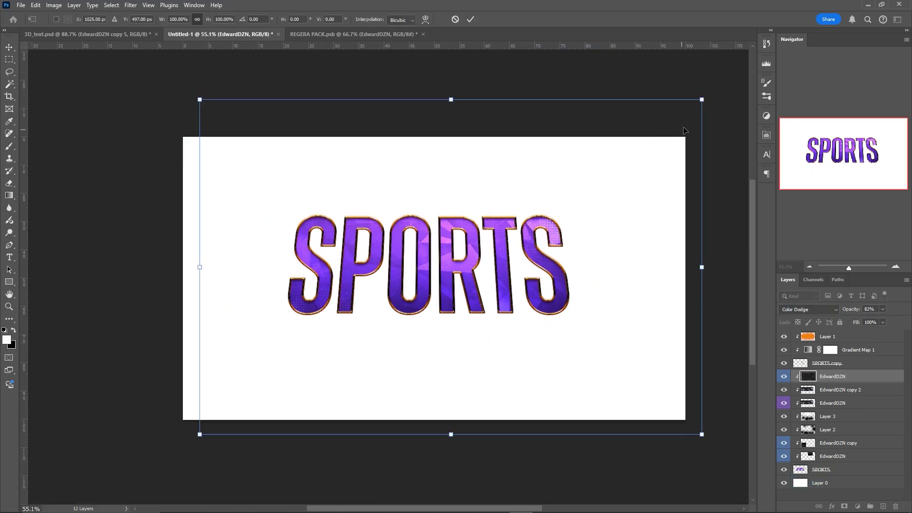
pyautogui.moveTo(702, 99); pyautogui.dragTo(568, 230)
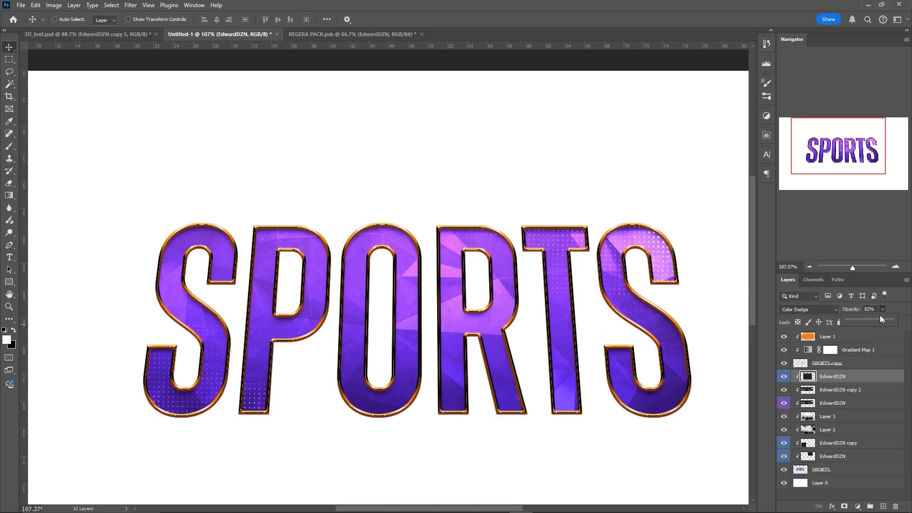
# Lower the grunge texture layer's opacity to 38% and check the letters up close
pyautogui.moveTo(851, 321); pyautogui.dragTo(843, 322)
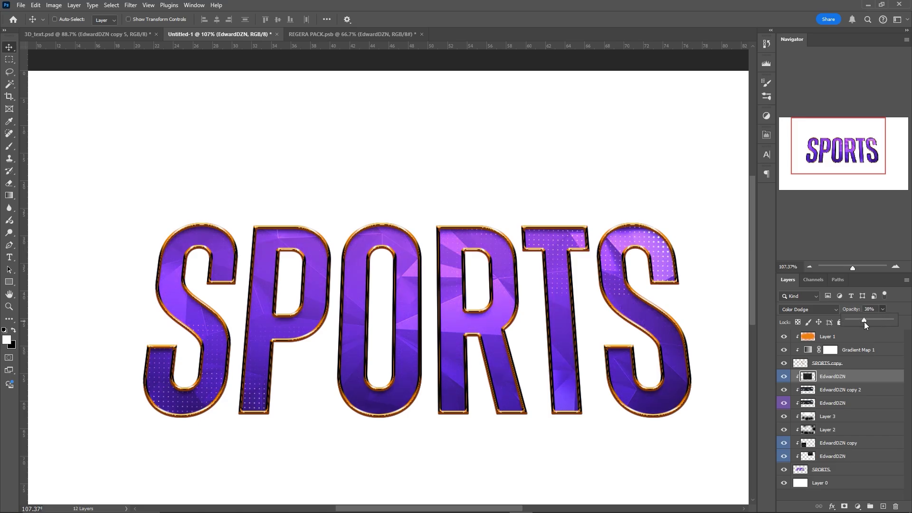
pyautogui.scroll(6, 360, 305)
pyautogui.scroll(-5, 359, 305)
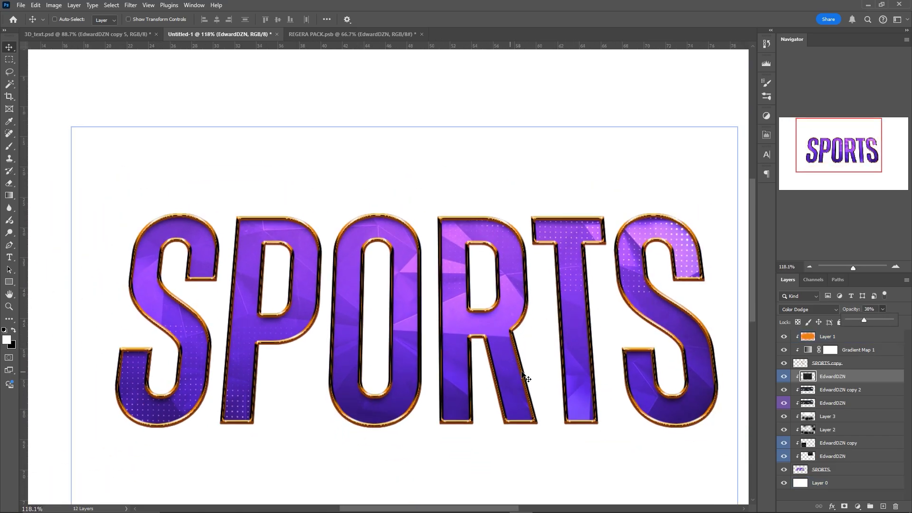
pyautogui.hotkey('alt', ',')
pyautogui.hotkey('alt', '.')
pyautogui.hotkey('alt', ',')
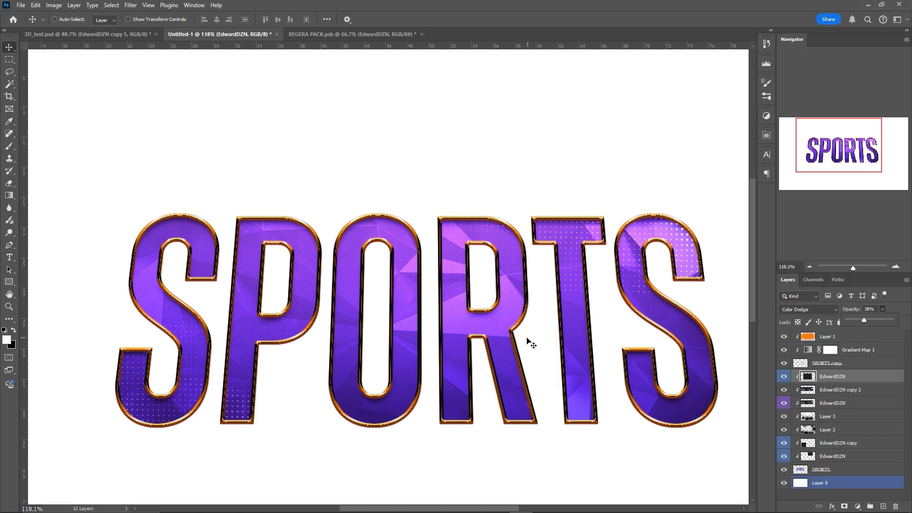
pyautogui.click(839, 382)
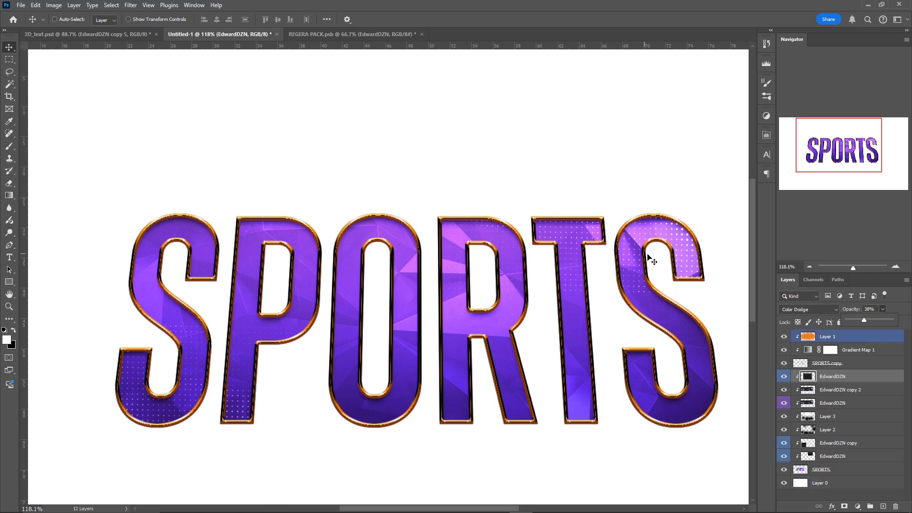
# Duplicate the SPORTS fill layer and shift the bottom SPORTS layer slightly downward to start the letters' depth
pyautogui.click(853, 474)
pyautogui.press('ctrl')
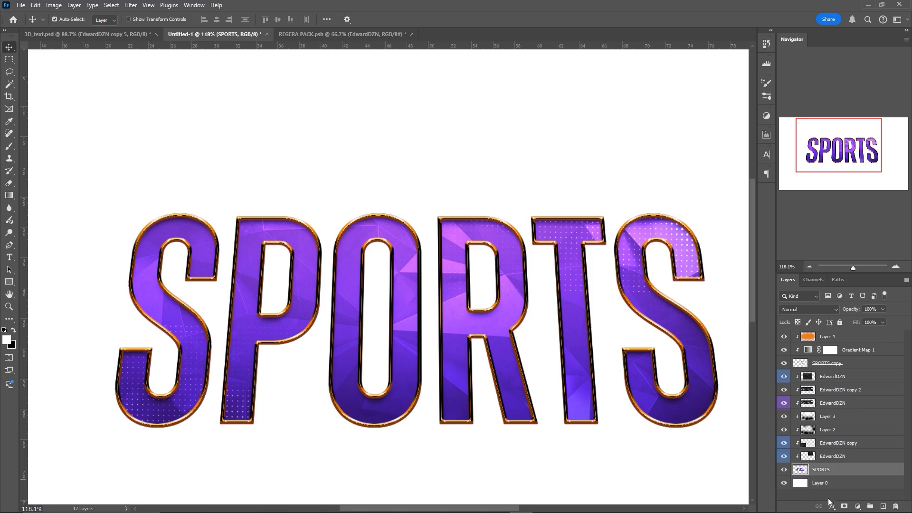
pyautogui.press('ctrl')
pyautogui.moveTo(664, 412)
pyautogui.mouseDown()
pyautogui.moveTo(636, 452)
pyautogui.moveTo(664, 412)
pyautogui.mouseUp()
pyautogui.moveTo(617, 352); pyautogui.dragTo(616, 356)
pyautogui.scroll(-2, 566, 358)
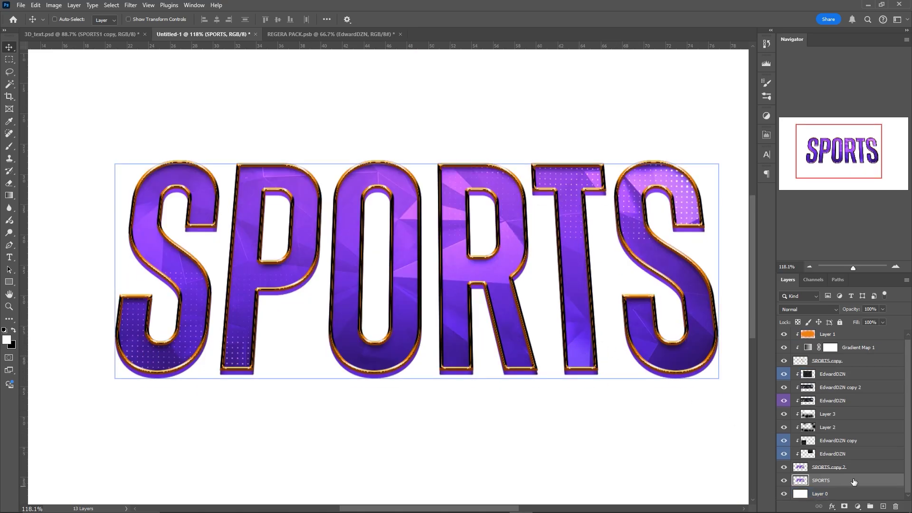
# Add a Color Overlay in dark brown 160d05 to the bottom SPORTS layer
pyautogui.doubleClick(844, 481)
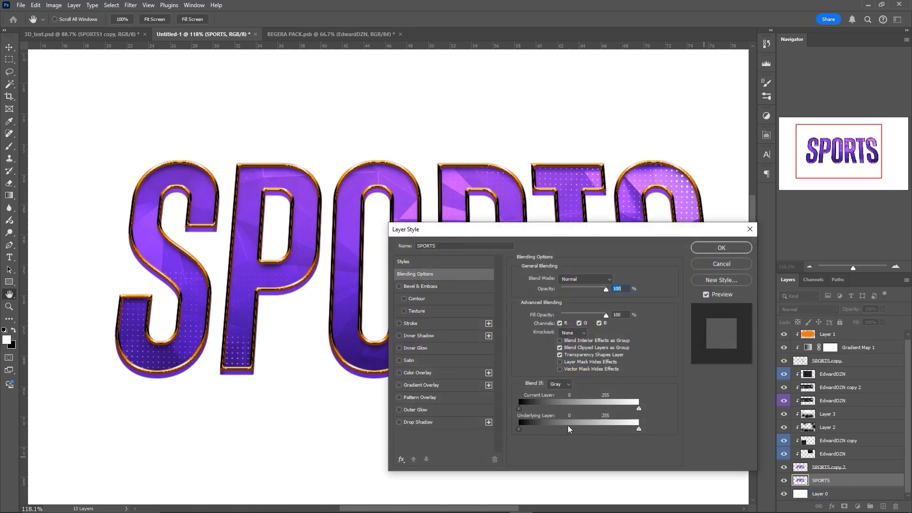
pyautogui.click(439, 373)
pyautogui.click(615, 280)
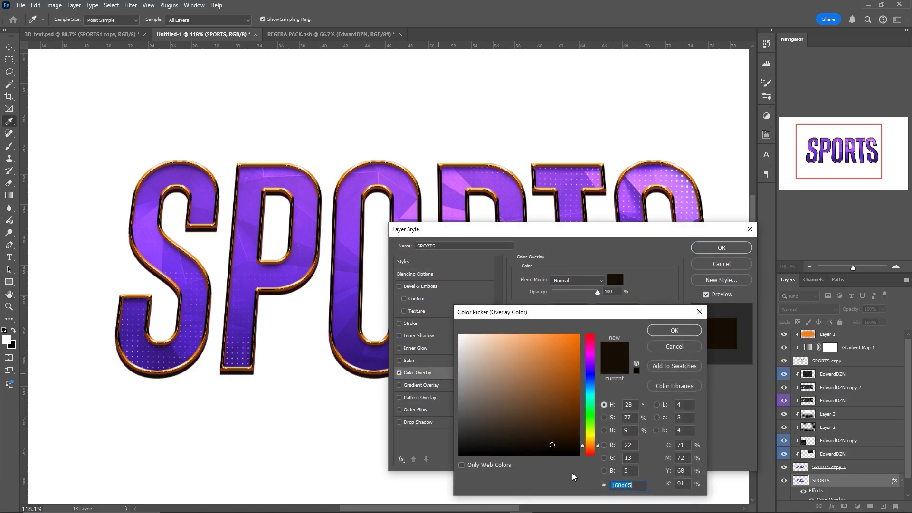
pyautogui.click(676, 330)
# Add a black Soft Light Satin effect to the bottom SPORTS layer, adjust its distance and reopen the overlay colour
pyautogui.click(426, 362)
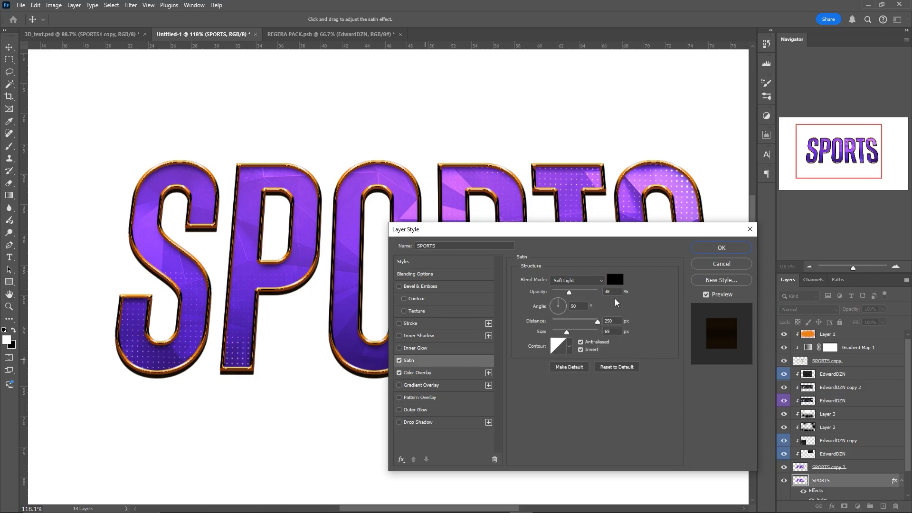
pyautogui.moveTo(580, 323); pyautogui.dragTo(581, 327)
pyautogui.click(617, 279)
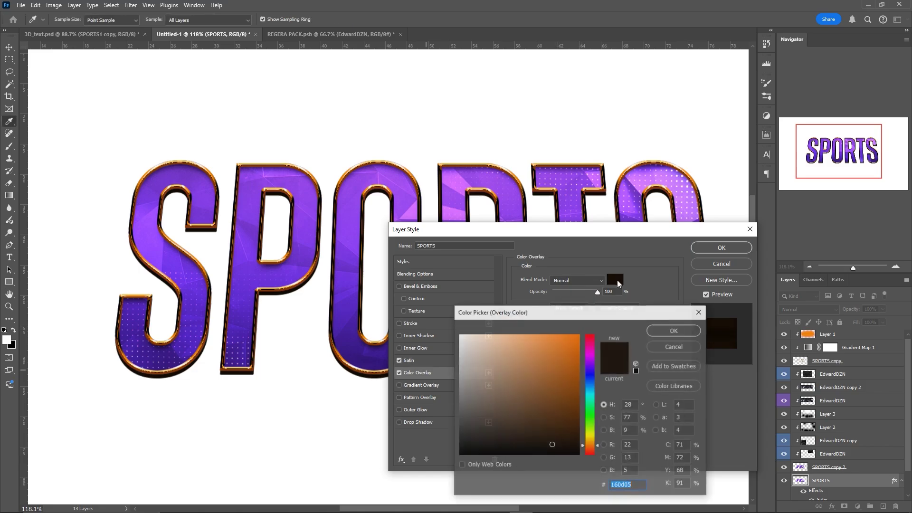